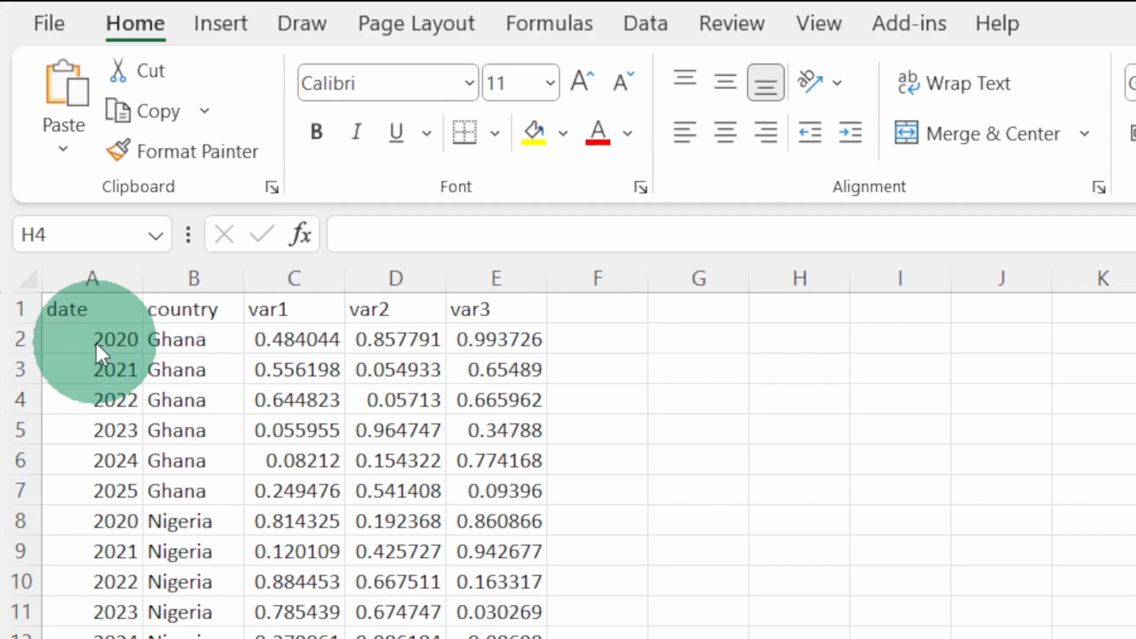
Examine the yearly dates that repeat for Ghana and Nigeria in the date column of the panel sheet
{"action": "left_click", "coordinate": [123, 344]}
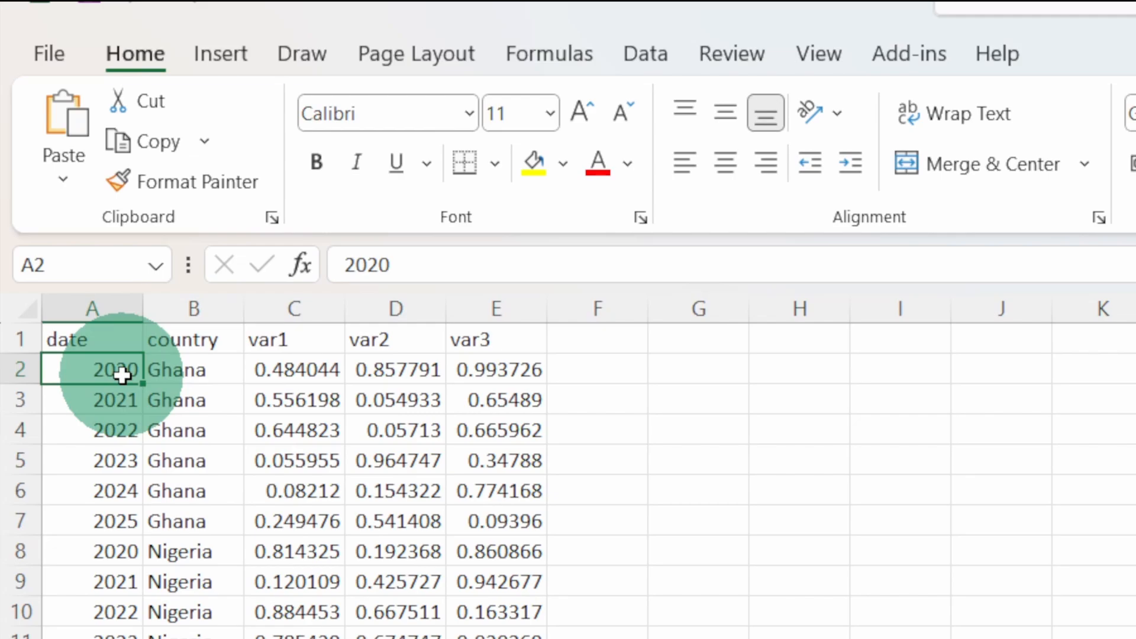
{"action": "key", "text": "shift+Down"}
{"action": "key", "text": "shift+Down"}
{"action": "key", "text": "shift+Down"}
{"action": "key", "text": "shift+Down"}
{"action": "key", "text": "shift+Down"}
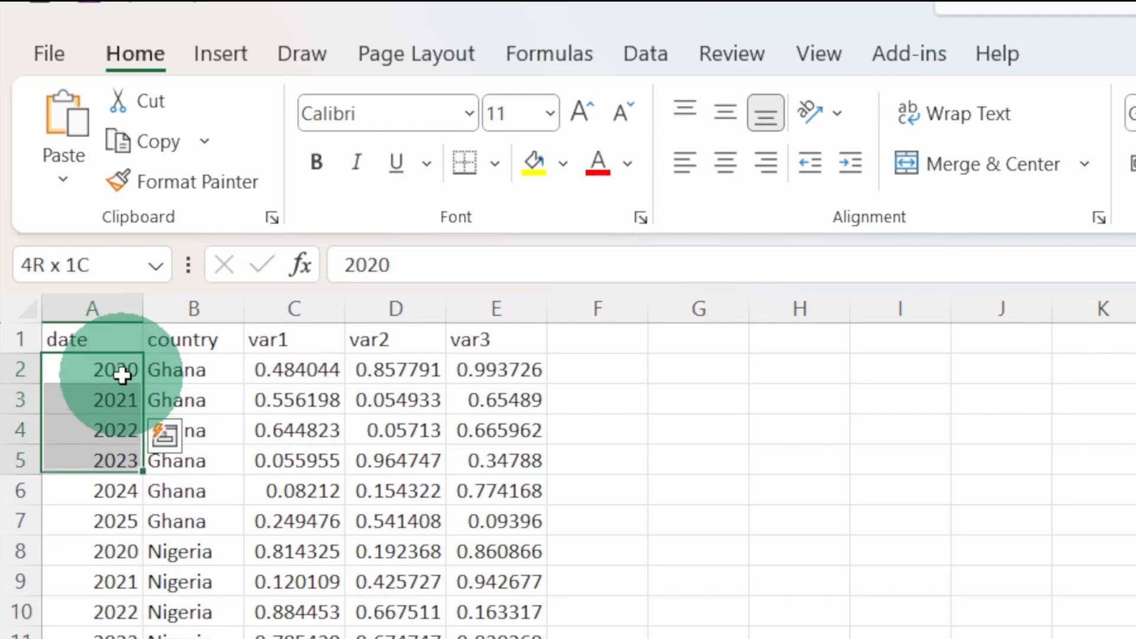
{"action": "left_click", "coordinate": [104, 547]}
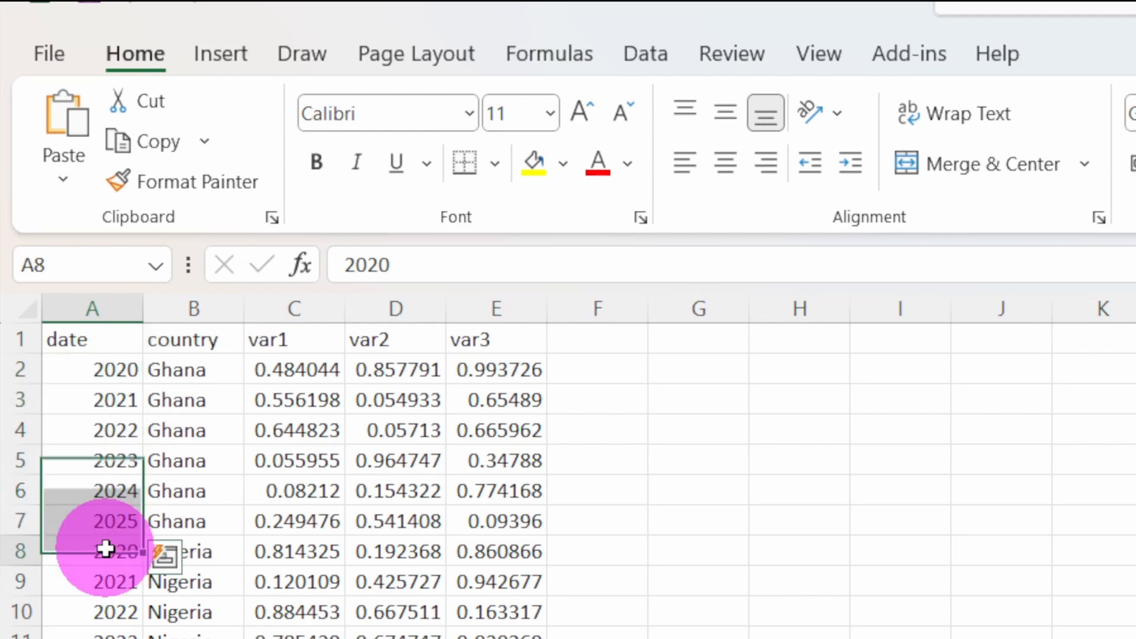
{"action": "key", "text": "shift+Down"}
{"action": "key", "text": "shift+Down"}
{"action": "key", "text": "shift+Down"}
{"action": "key", "text": "shift+Down"}
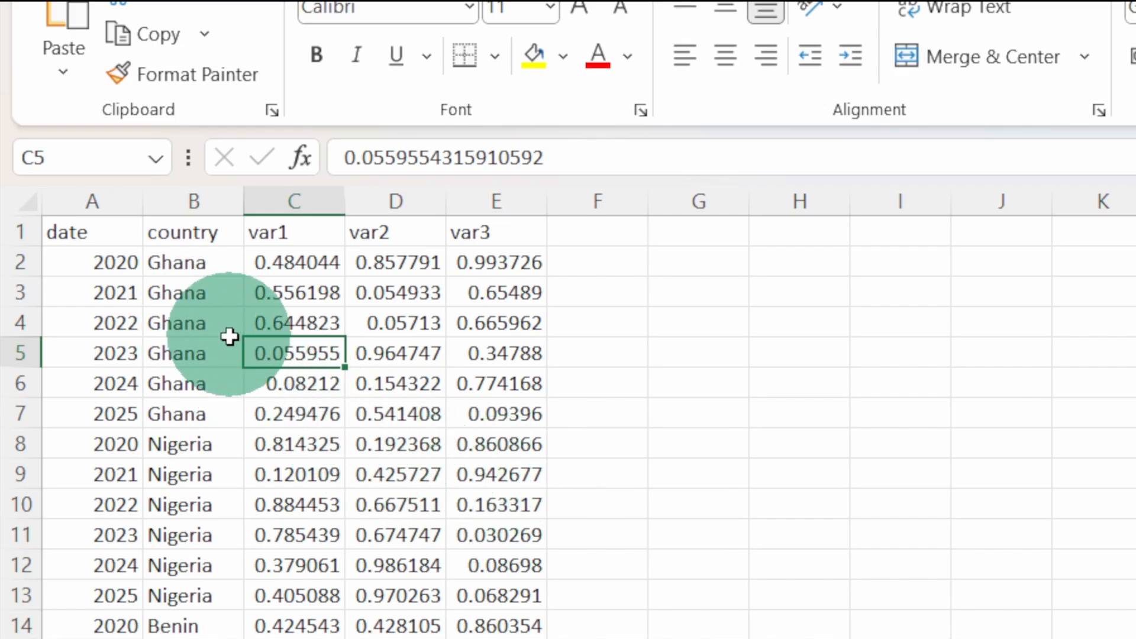
Copy the whole panel table, including its date, country, var1, var2 and var3 headers
{"action": "left_click", "coordinate": [192, 296]}
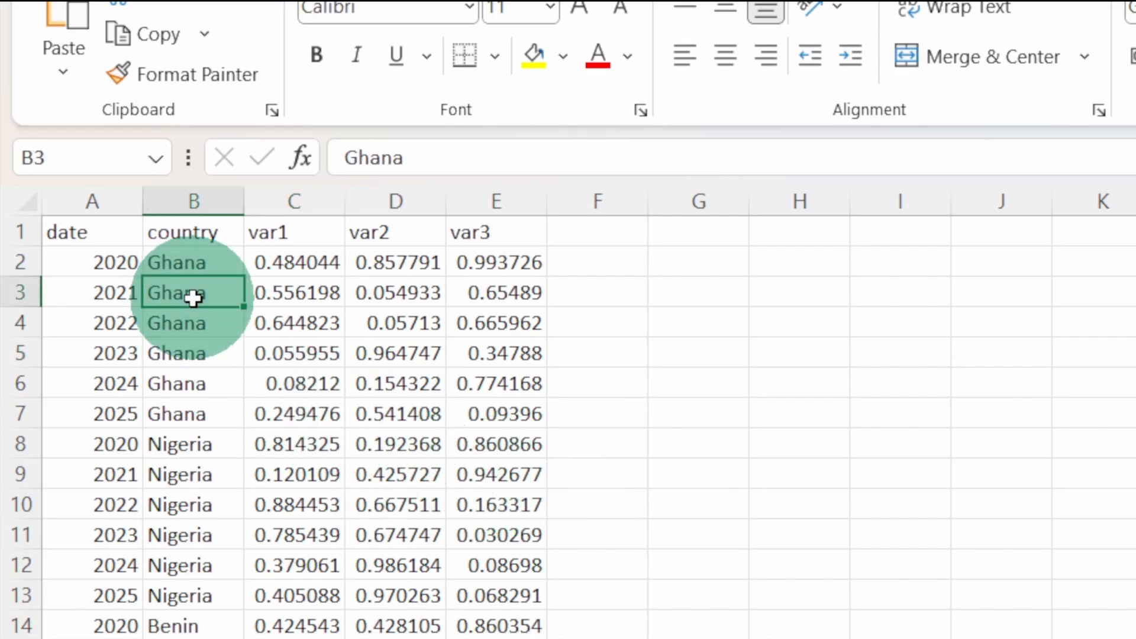
{"action": "key", "text": "ctrl+a"}
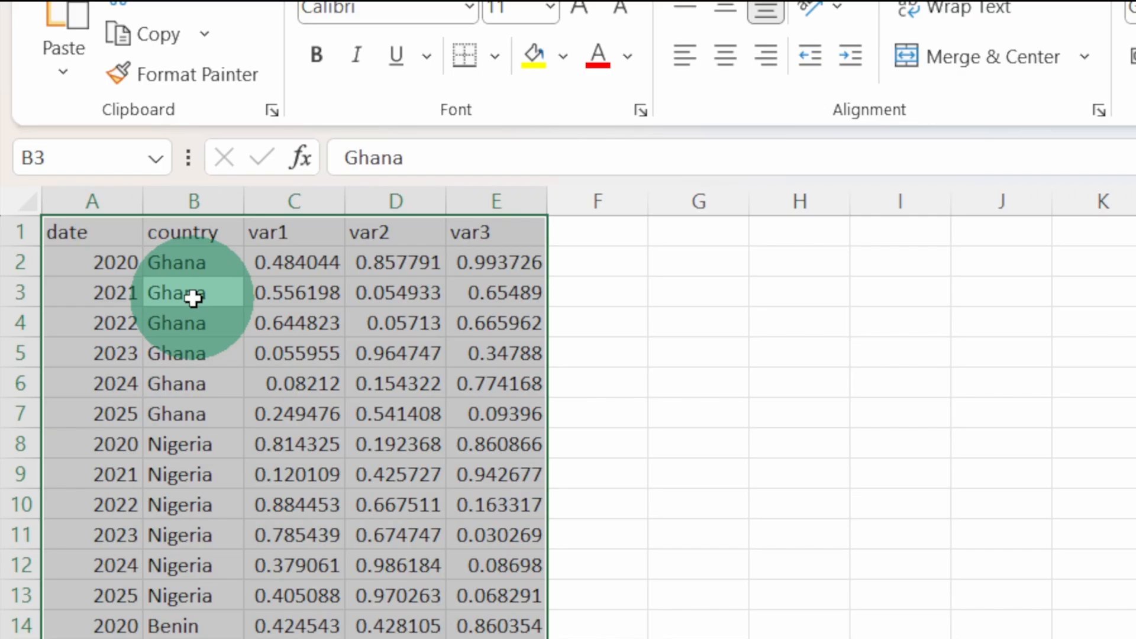
{"action": "key", "text": "ctrl+c"}
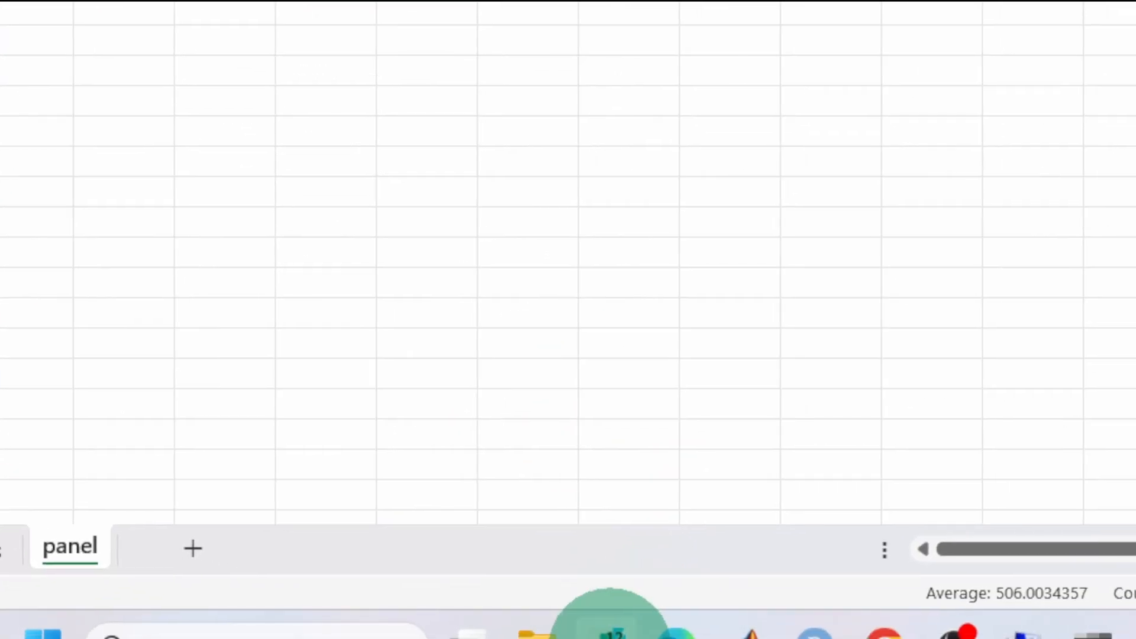
Switch to EViews and paste the copied table as a new workfile with the default import settings, without linking to the external source
{"action": "left_click", "coordinate": [612, 634]}
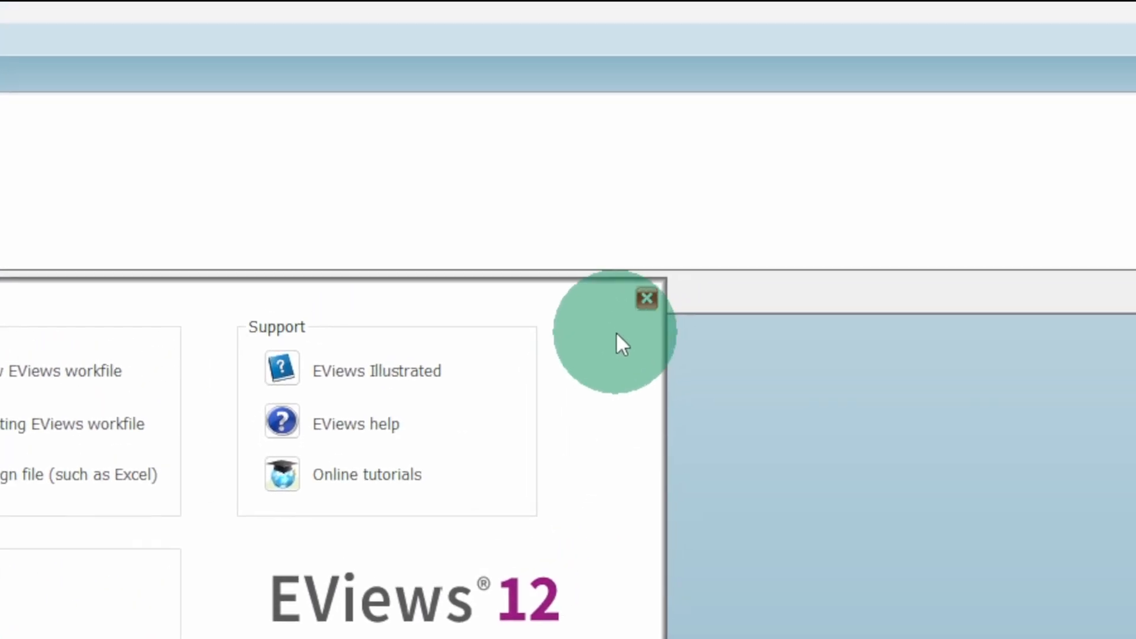
{"action": "left_click", "coordinate": [647, 299]}
{"action": "right_click", "coordinate": [547, 268]}
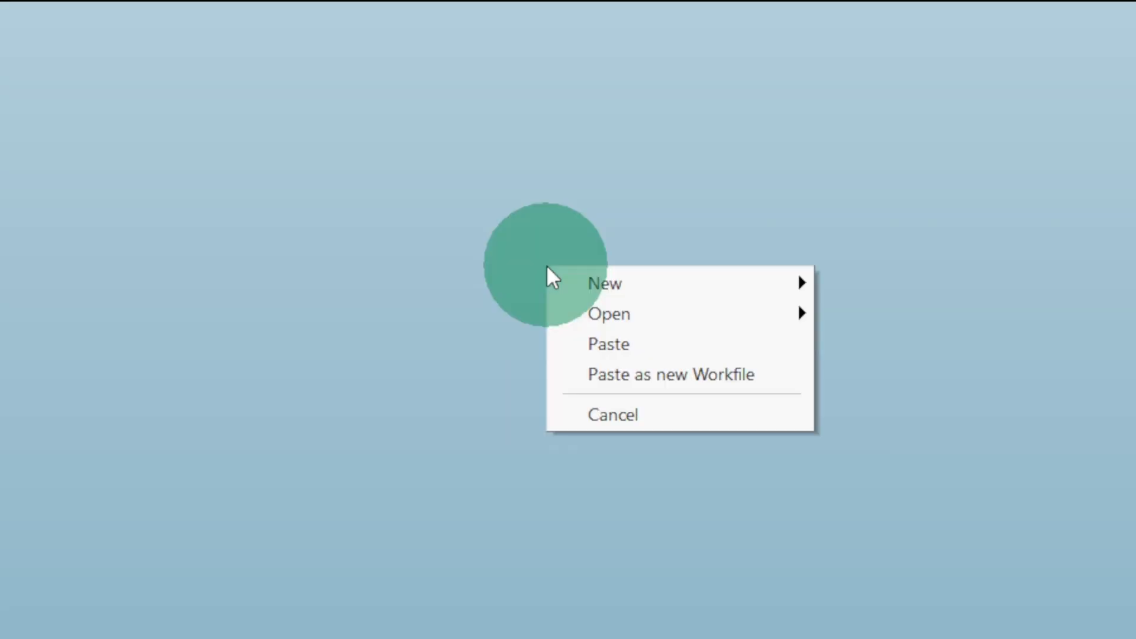
{"action": "left_click", "coordinate": [650, 375]}
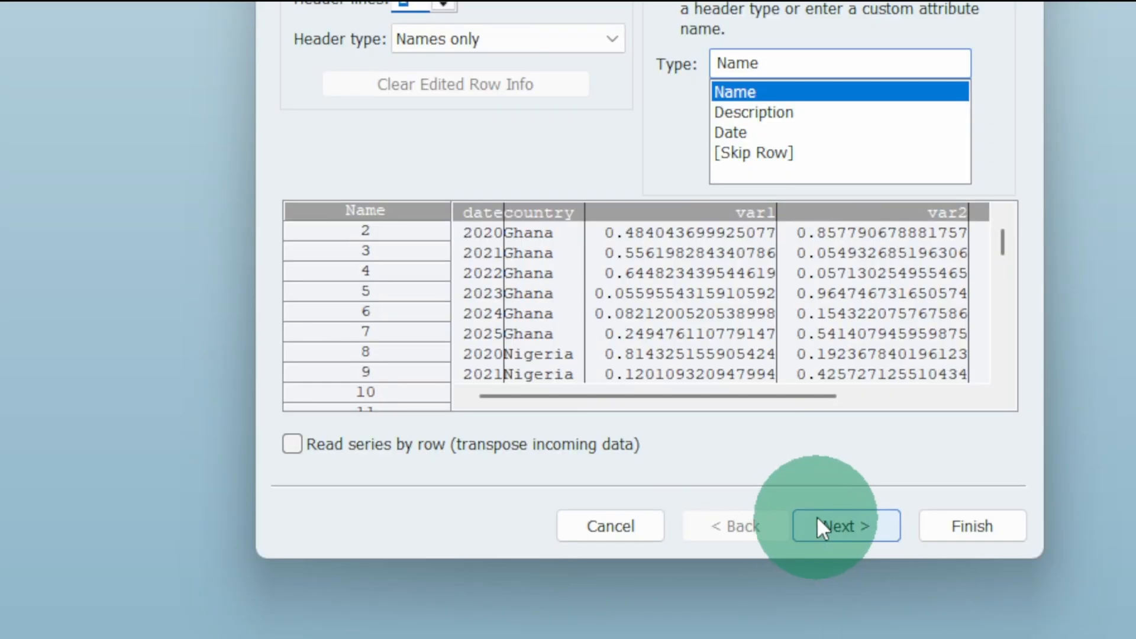
{"action": "left_click", "coordinate": [823, 517]}
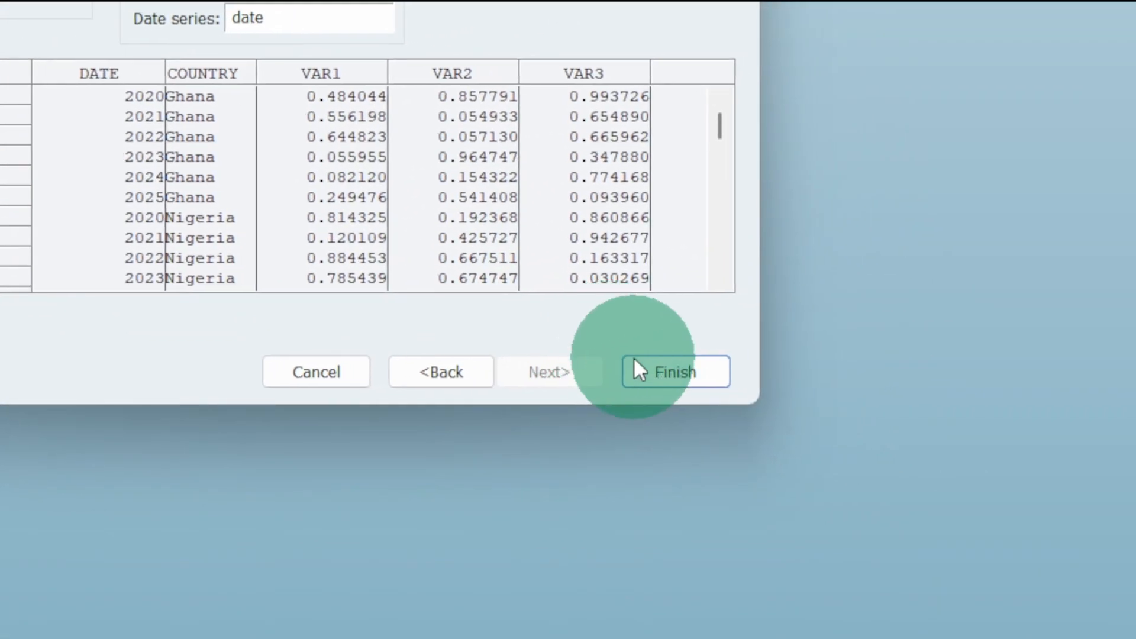
{"action": "left_click", "coordinate": [784, 421]}
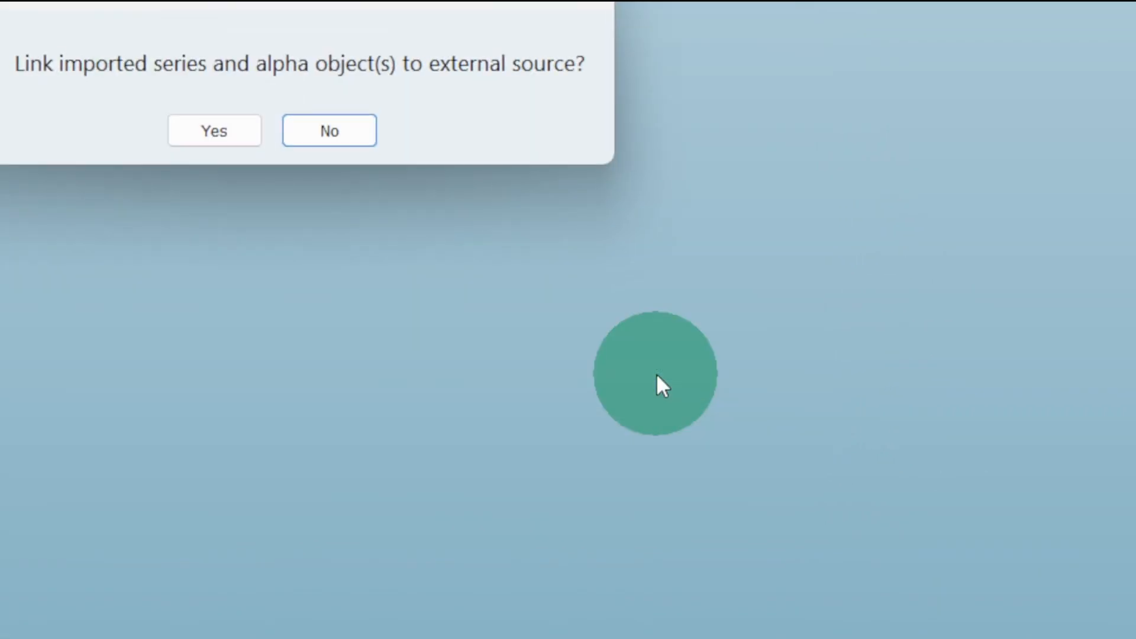
{"action": "left_click", "coordinate": [342, 131]}
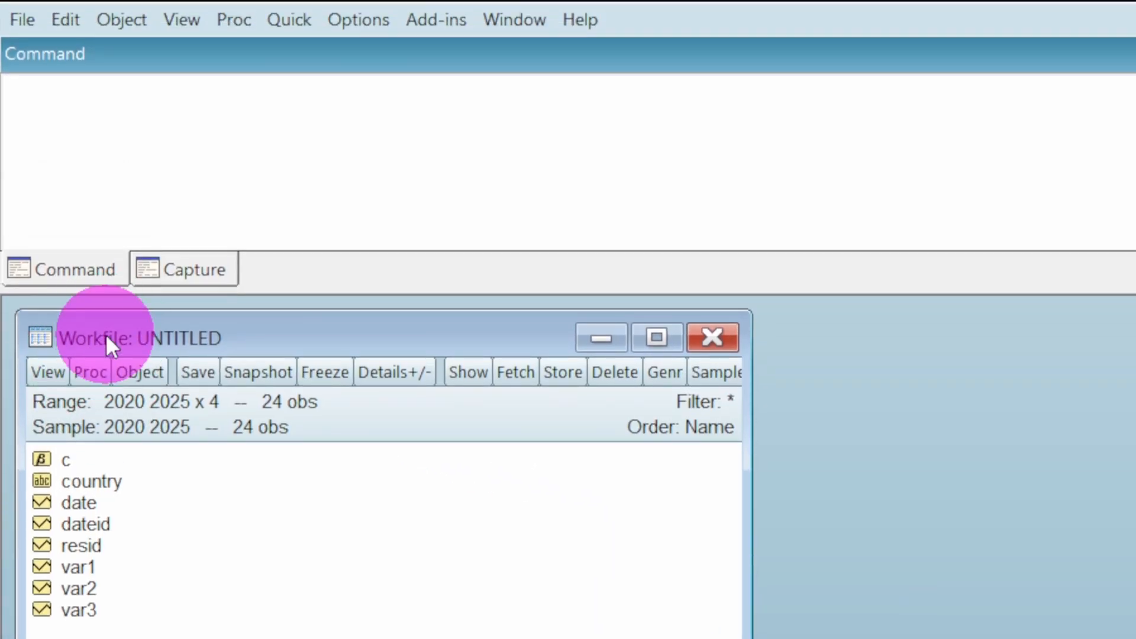
Move the untitled workfile's window clear of the edge and delete the date series from the workfile
{"action": "left_click_drag", "start_coordinate": [103, 50], "coordinate": [303, 66]}
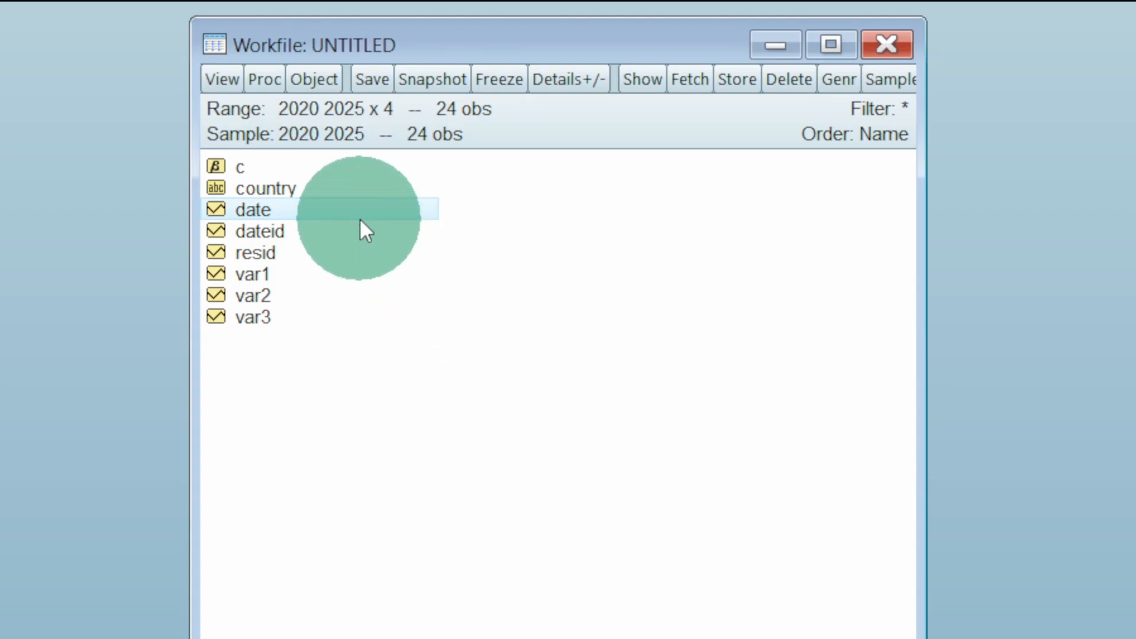
{"action": "key", "text": "Delete"}
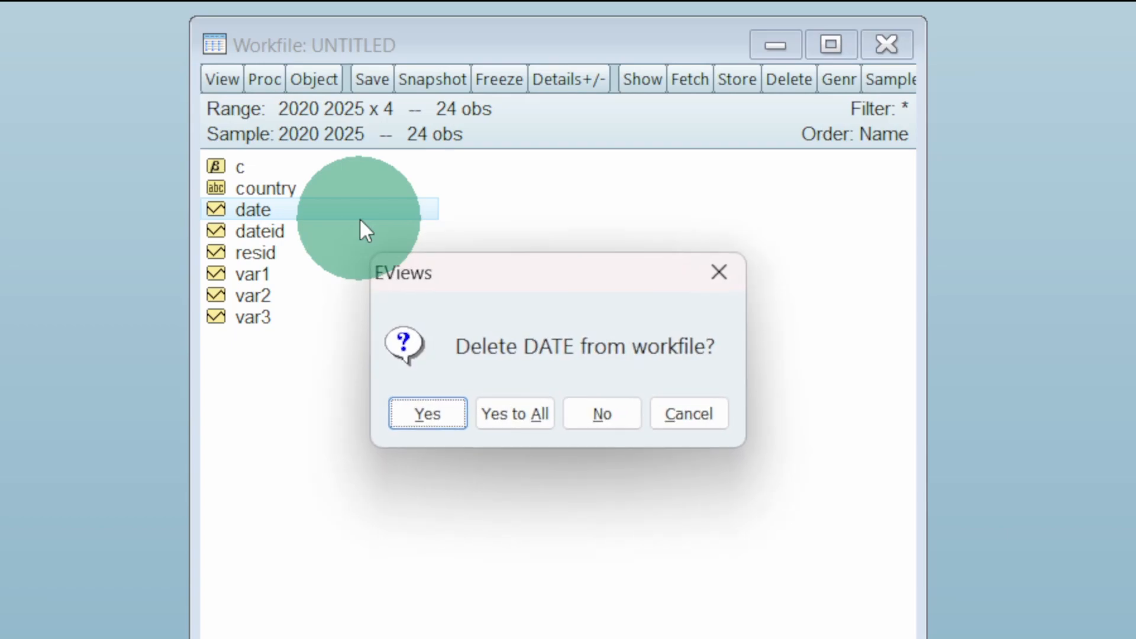
{"action": "left_click", "coordinate": [425, 410]}
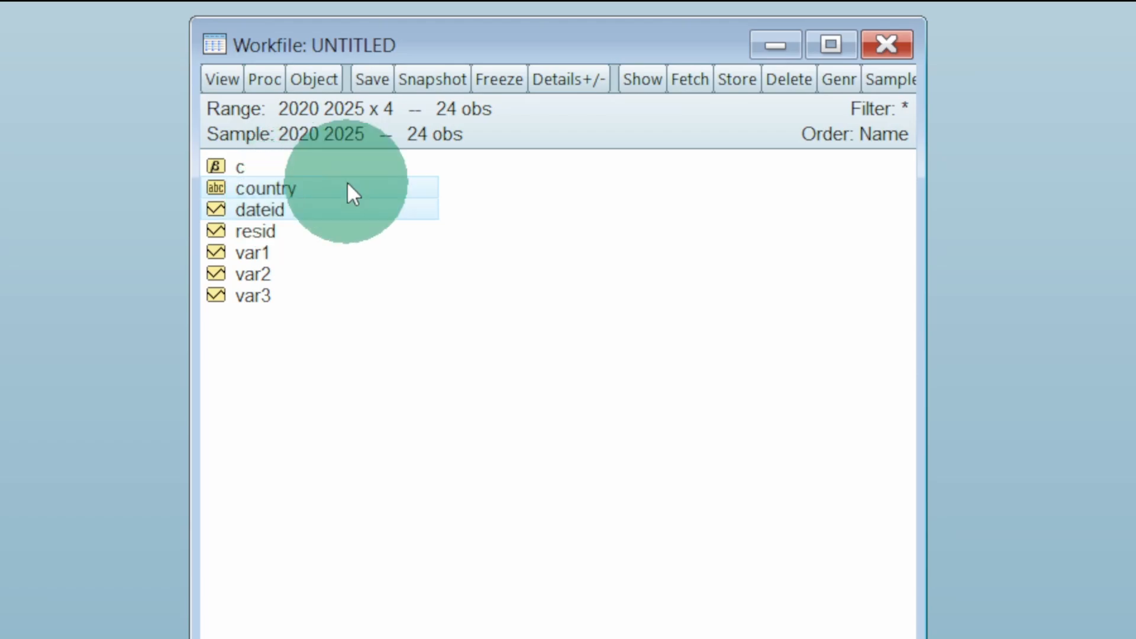
Try to delete the country and dateid objects together from the workfile
{"action": "left_click", "coordinate": [251, 204], "text": "ctrl"}
{"action": "right_click", "coordinate": [270, 187]}
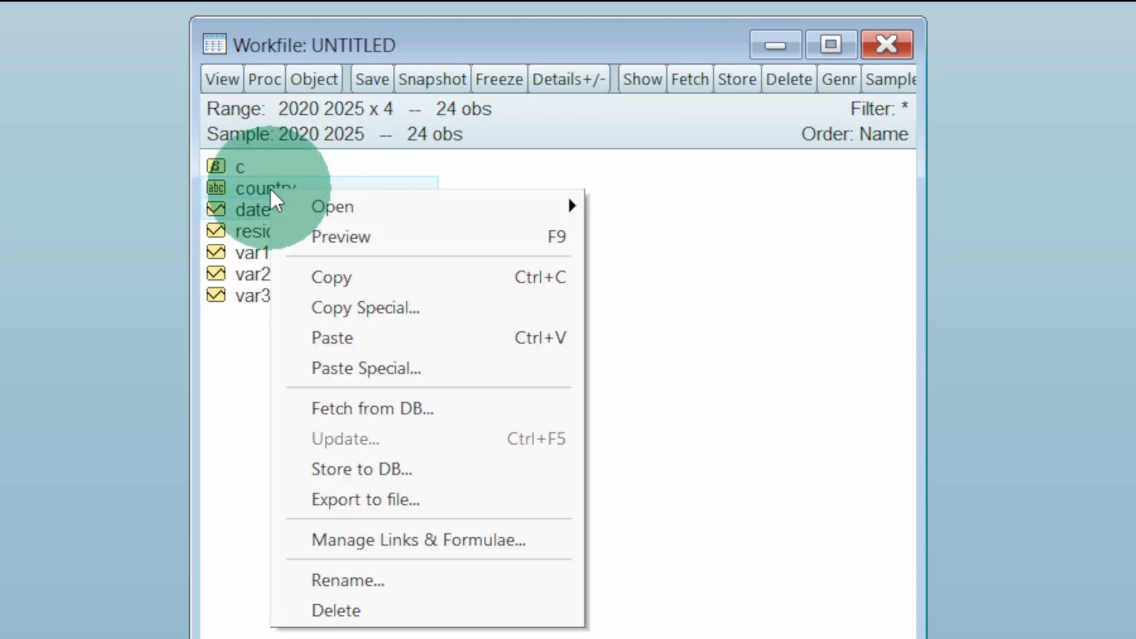
{"action": "left_click", "coordinate": [365, 603]}
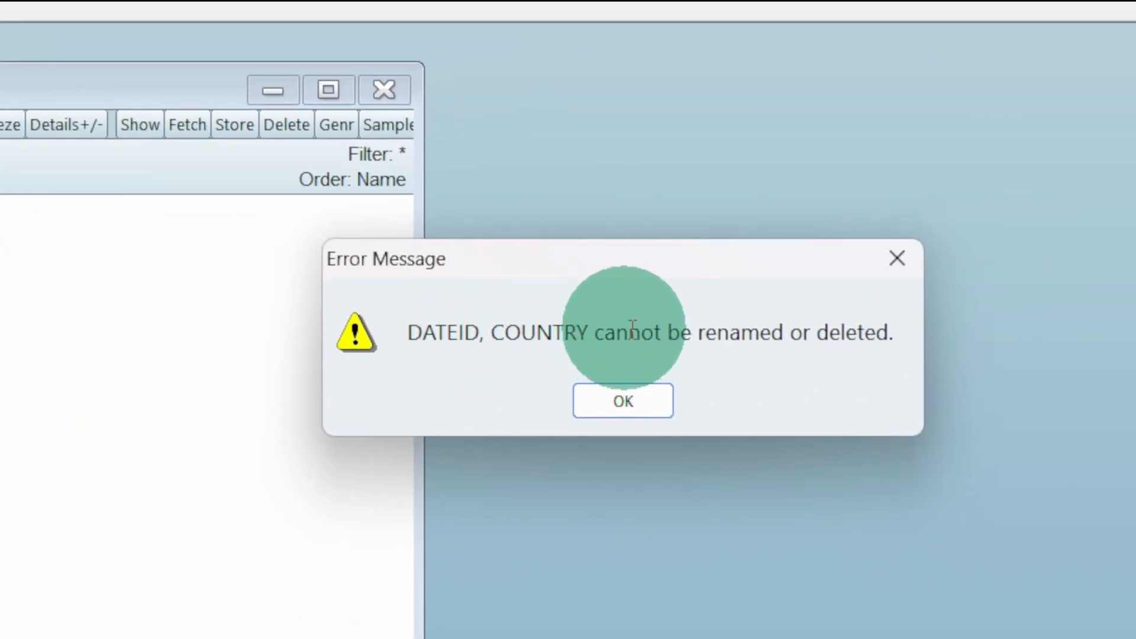
{"action": "left_click", "coordinate": [673, 399]}
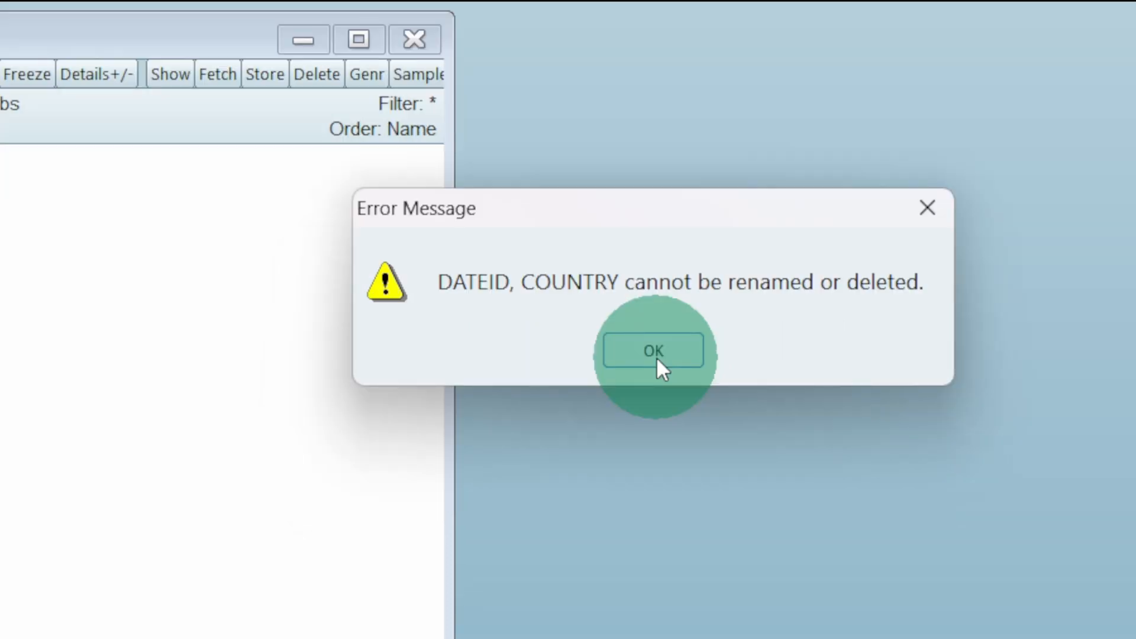
{"action": "left_click", "coordinate": [655, 357]}
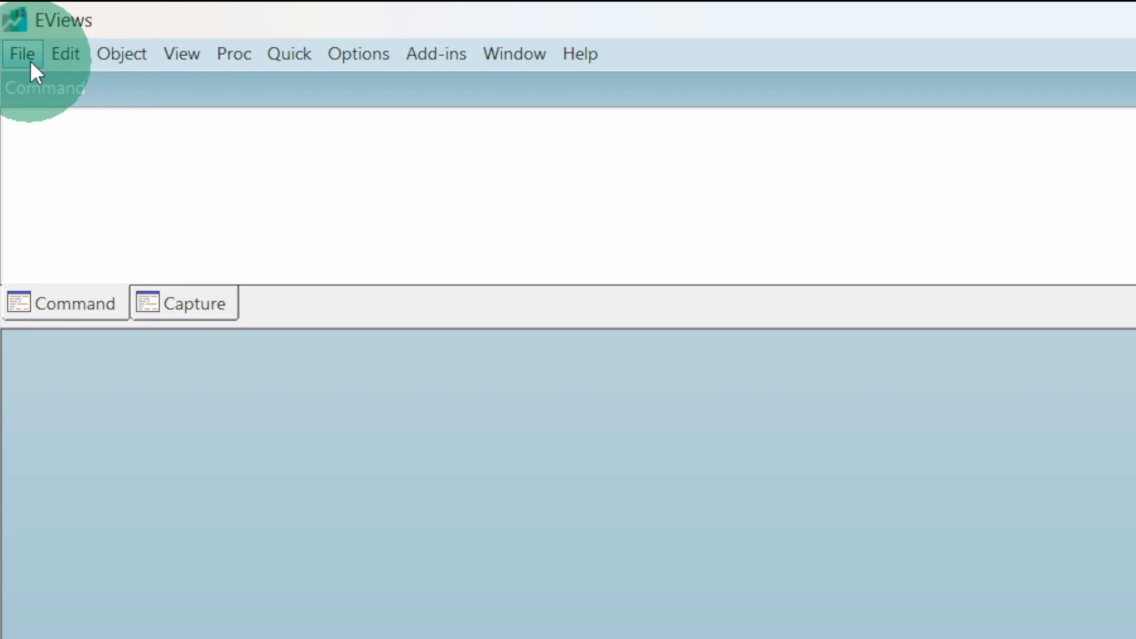
Start an import from file and open the data Excel workbook in the SMATI Academy folder under Documents
{"action": "left_click", "coordinate": [29, 57]}
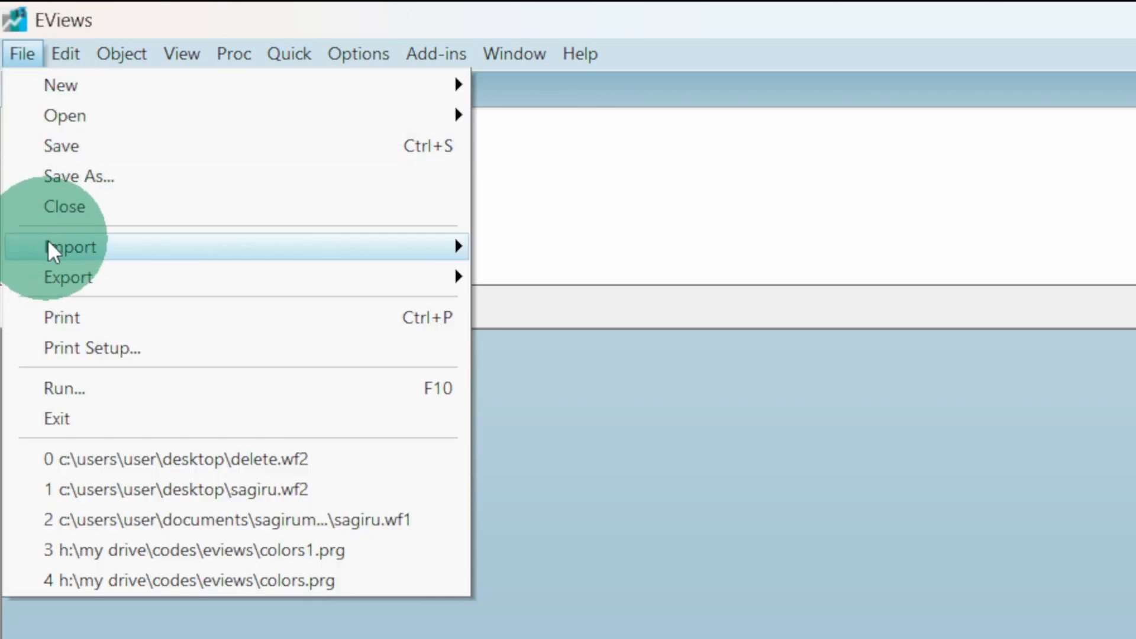
{"action": "mouse_move", "coordinate": [50, 243]}
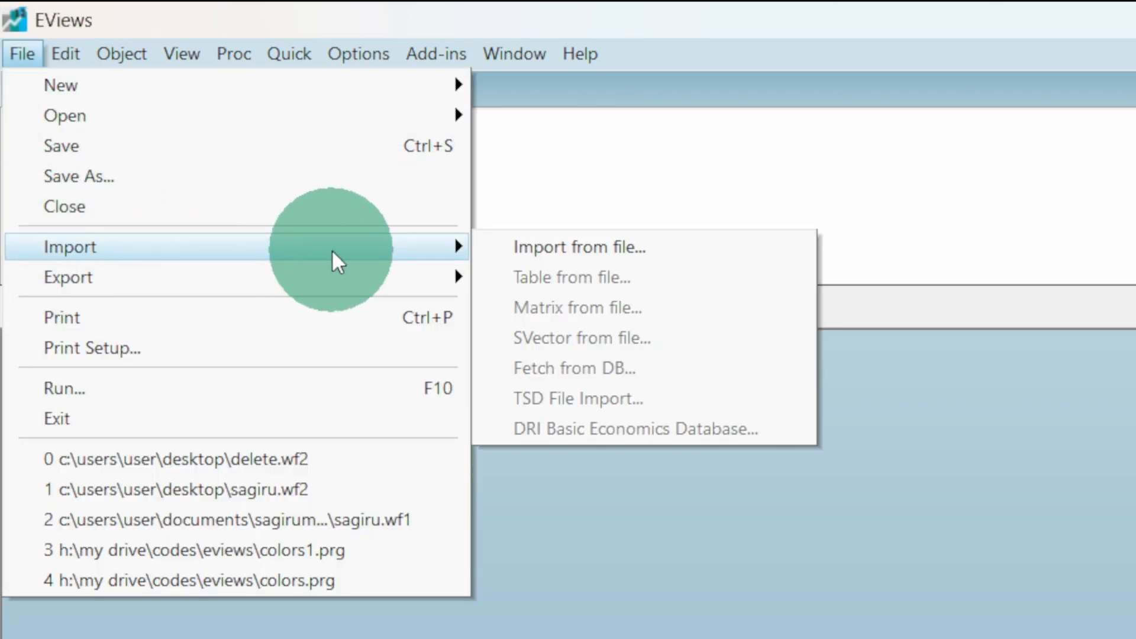
{"action": "left_click", "coordinate": [507, 245]}
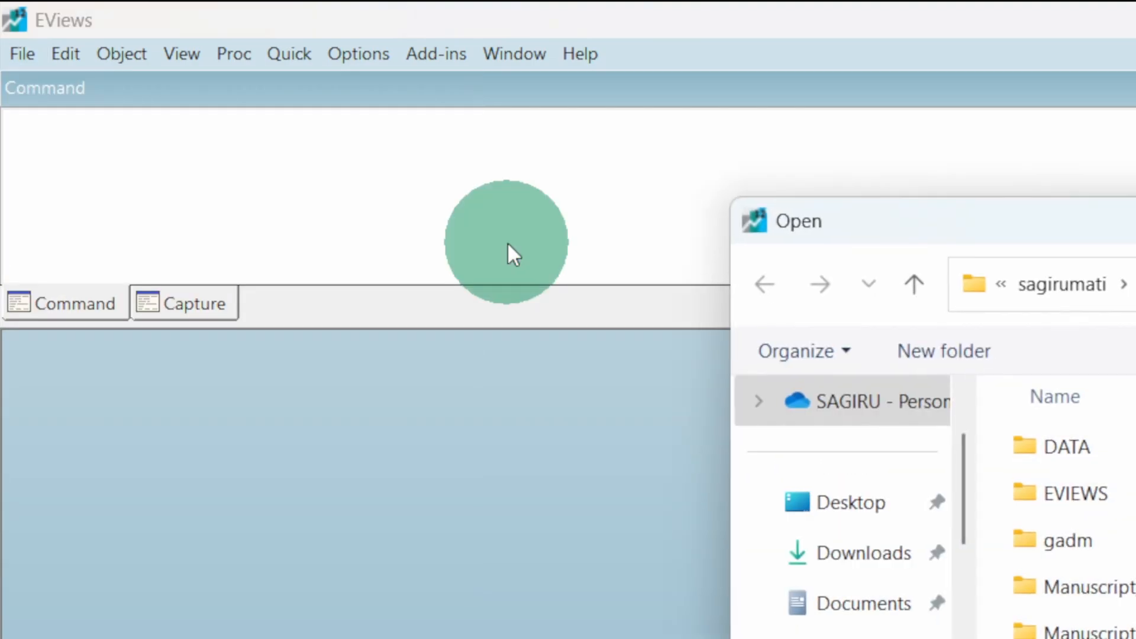
{"action": "left_click", "coordinate": [895, 604]}
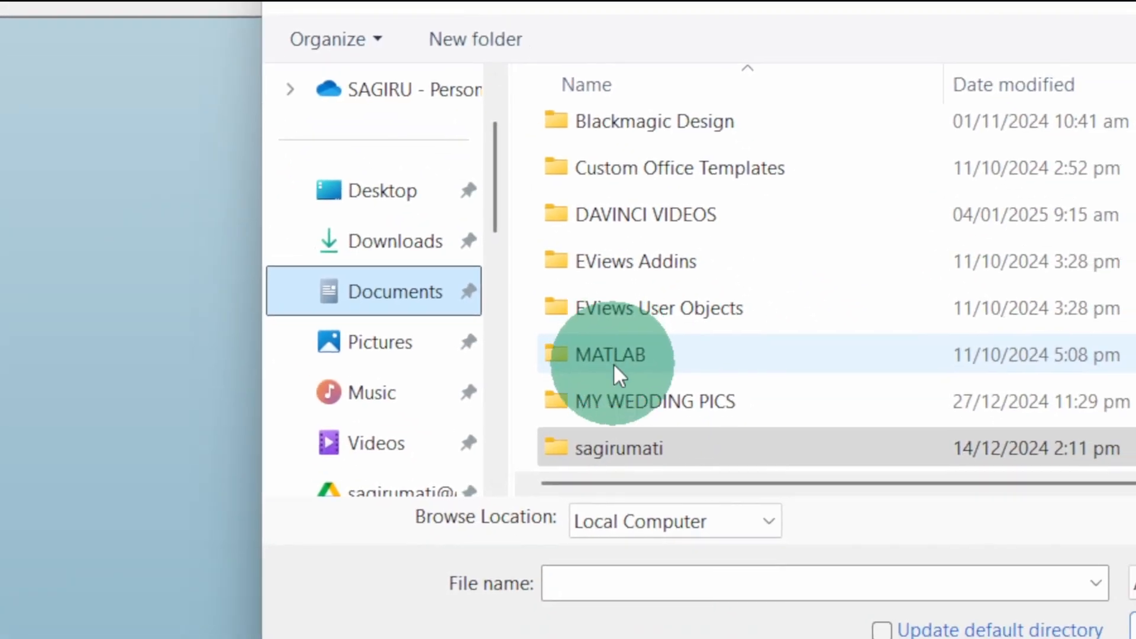
{"action": "left_click", "coordinate": [621, 398]}
{"action": "key", "text": "Down"}
{"action": "key", "text": "Down"}
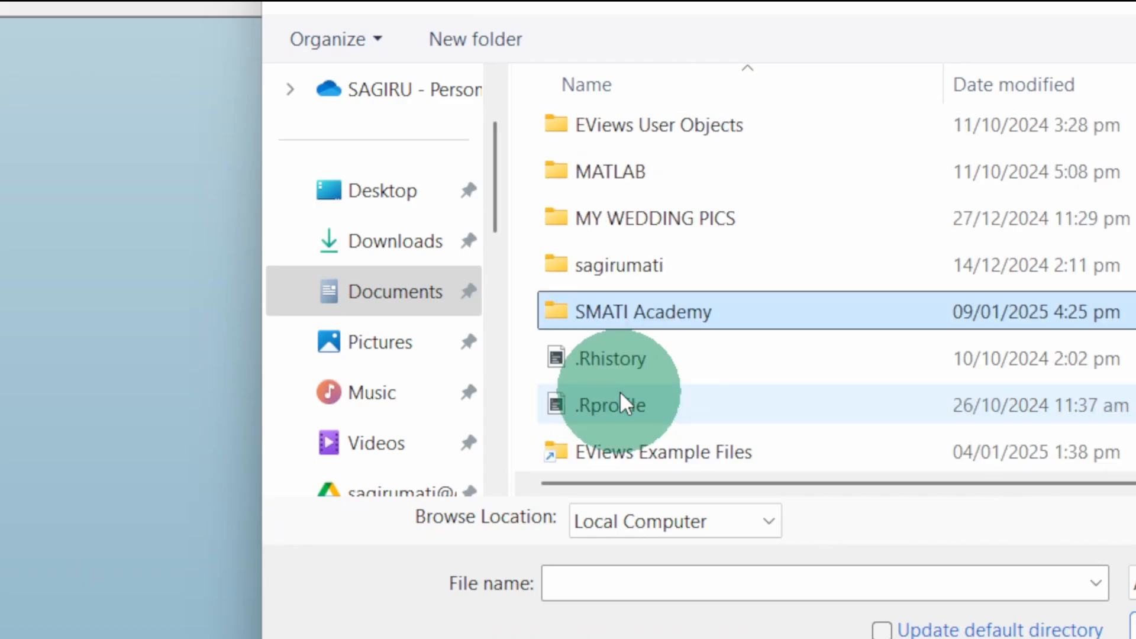
{"action": "double_click", "coordinate": [734, 324]}
{"action": "left_click", "coordinate": [594, 144]}
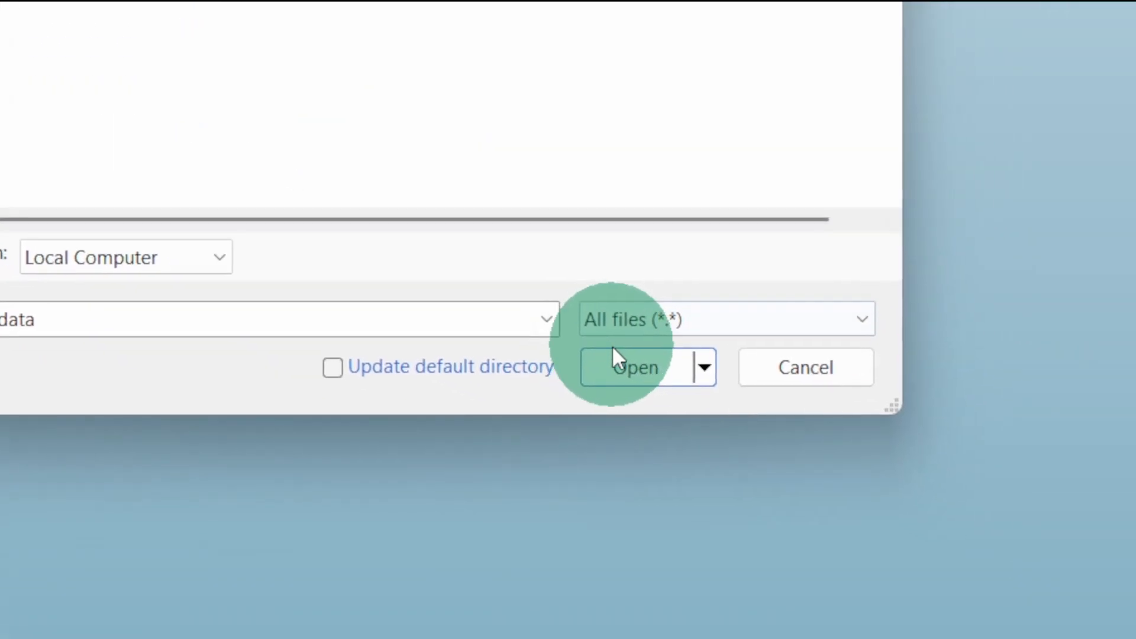
{"action": "left_click", "coordinate": [623, 364]}
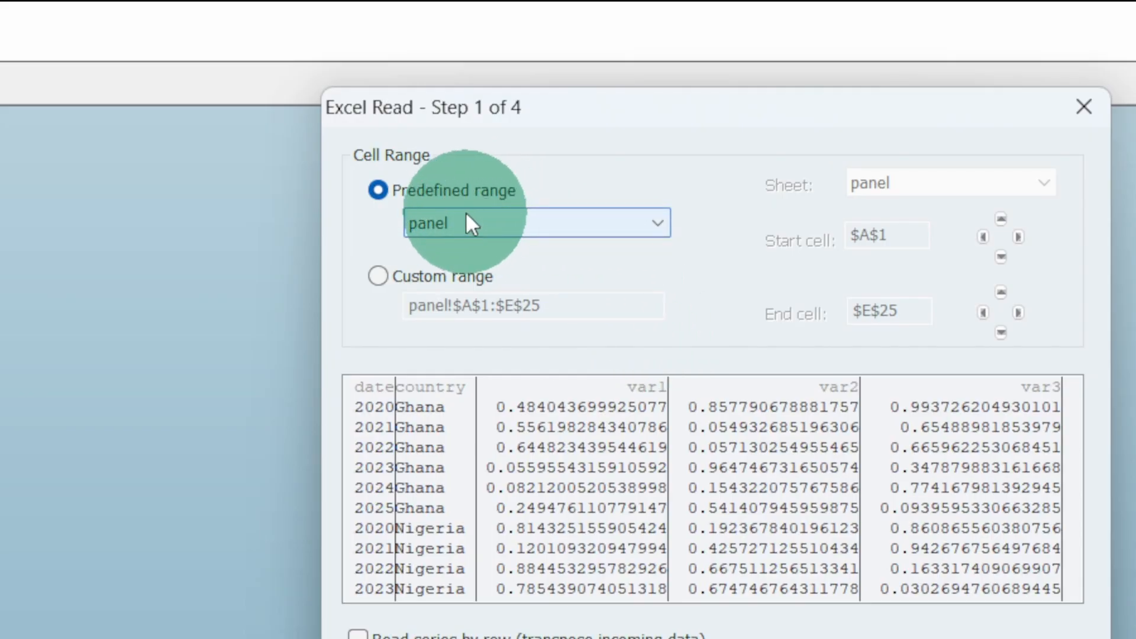
Choose the predefined range panel and finish the Excel import with default settings, without linking to the external source
{"action": "left_click", "coordinate": [471, 224]}
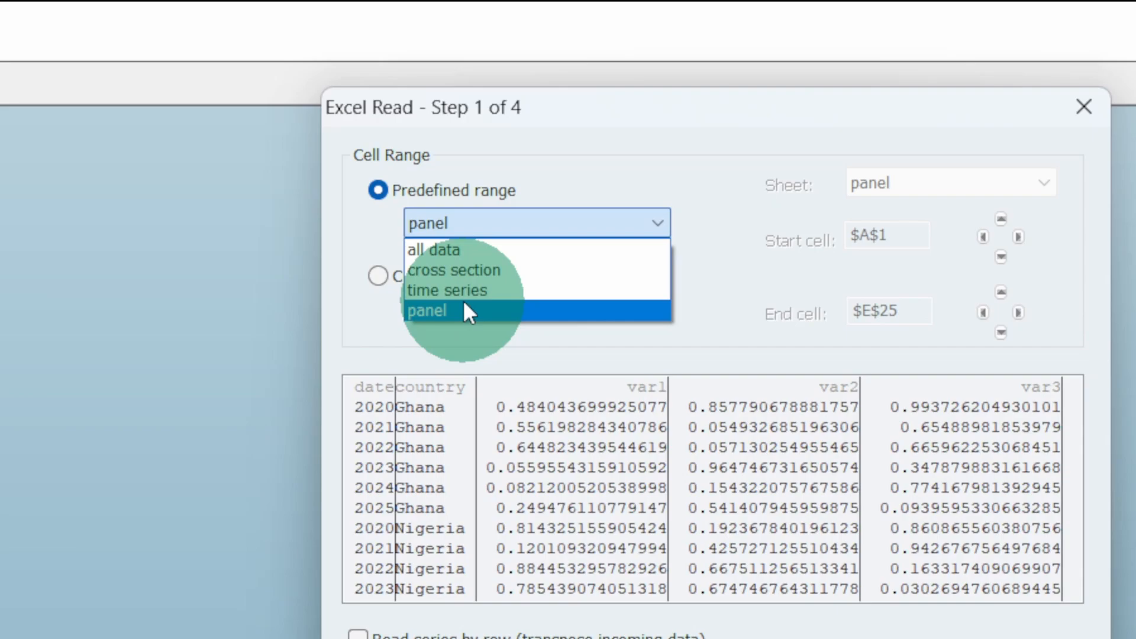
{"action": "left_click", "coordinate": [464, 305]}
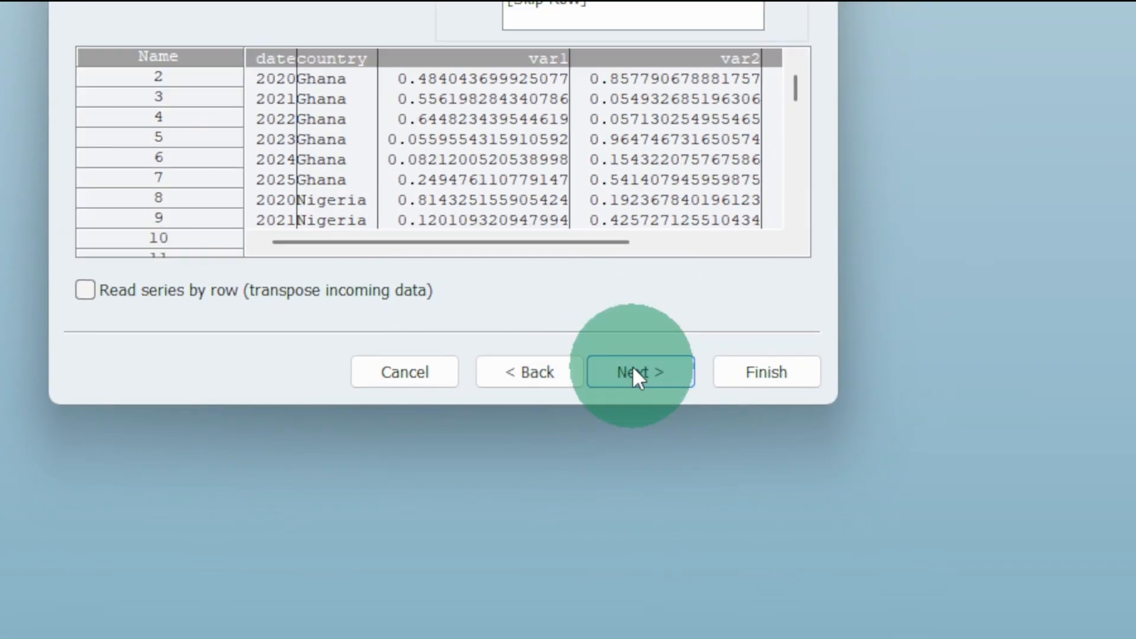
{"action": "left_click", "coordinate": [633, 369]}
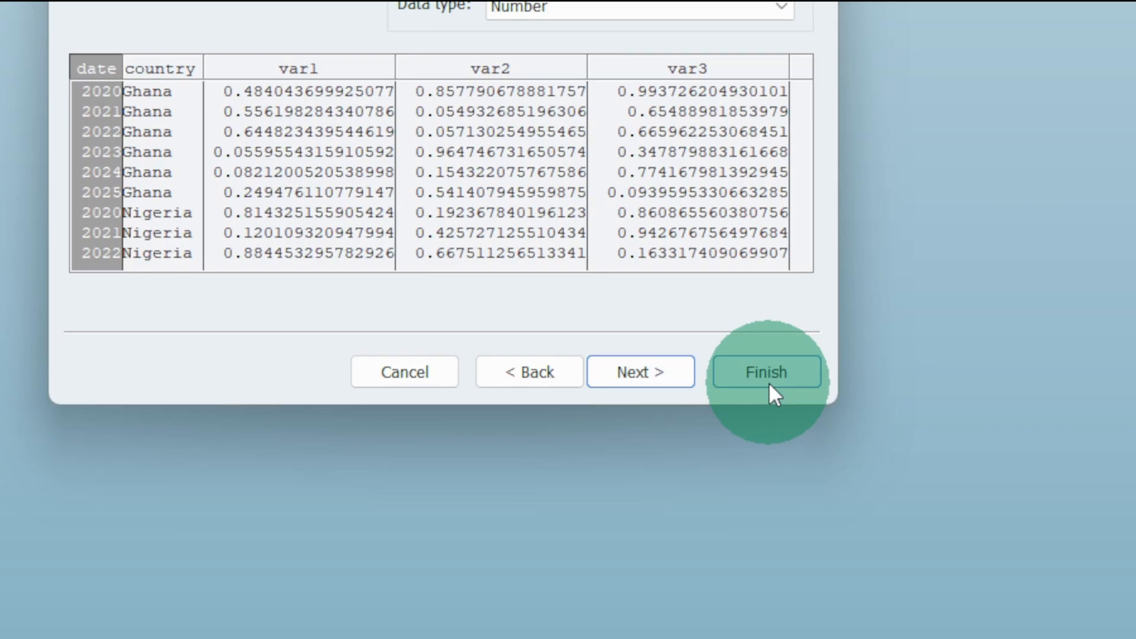
{"action": "left_click", "coordinate": [769, 379]}
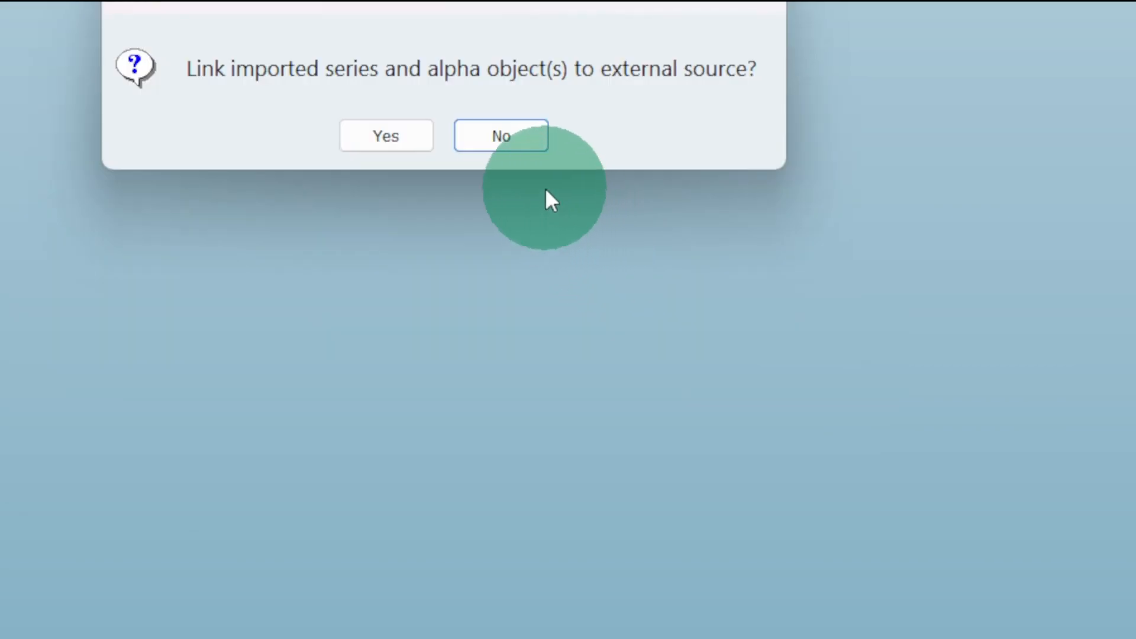
{"action": "left_click", "coordinate": [501, 133]}
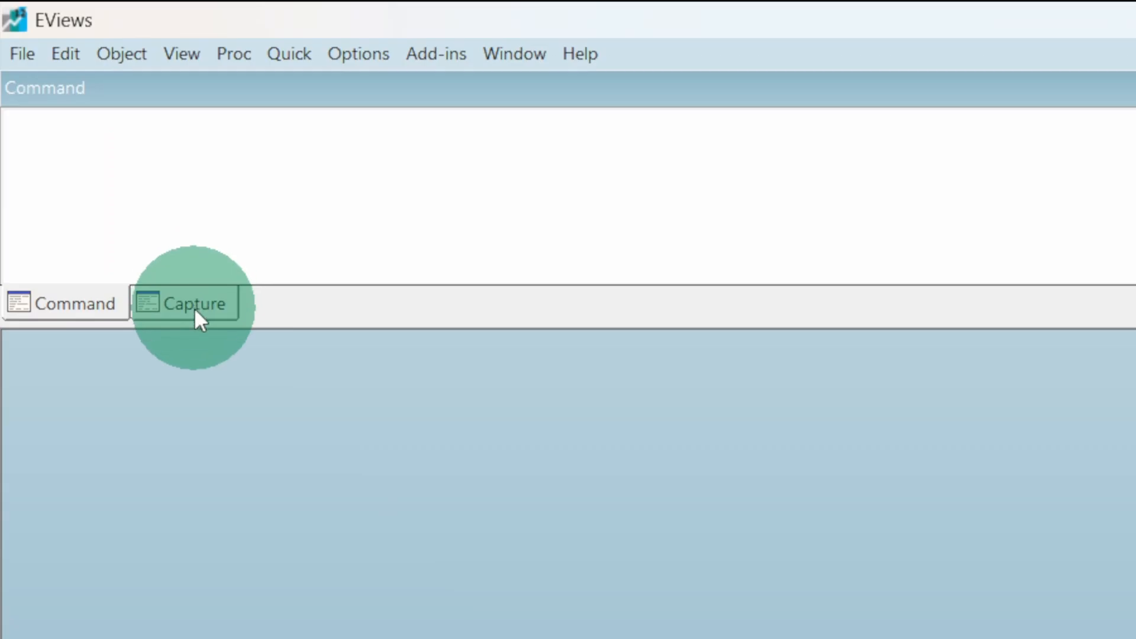
Copy the captured import command for data.xlsx and paste it into the command window
{"action": "left_click", "coordinate": [97, 153]}
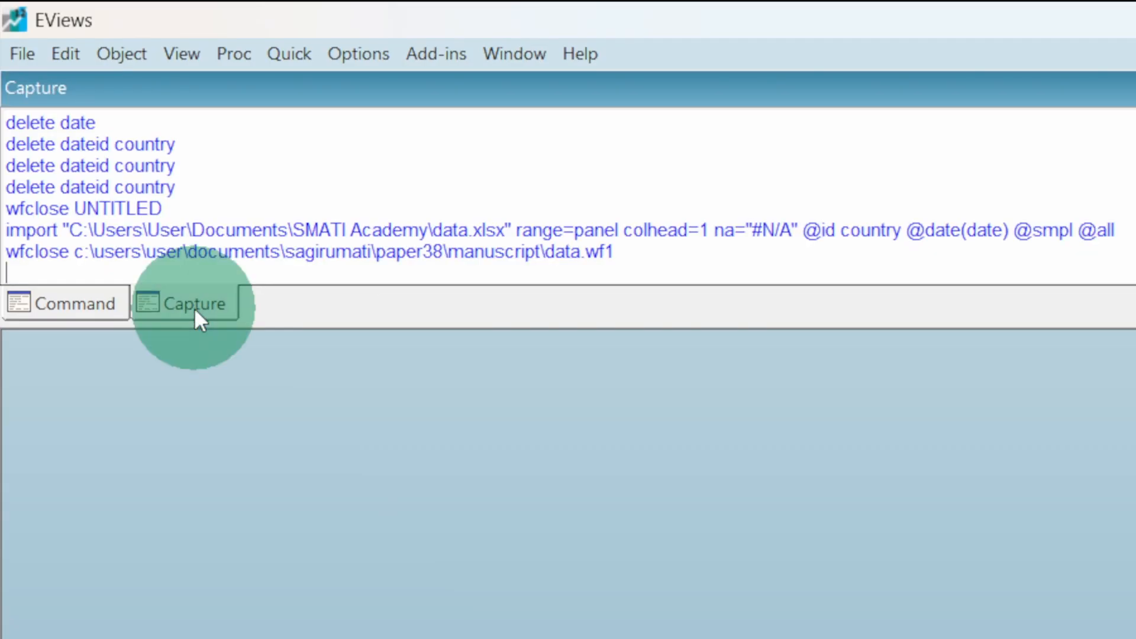
{"action": "left_click", "coordinate": [3, 236]}
{"action": "key", "text": "ctrl+c"}
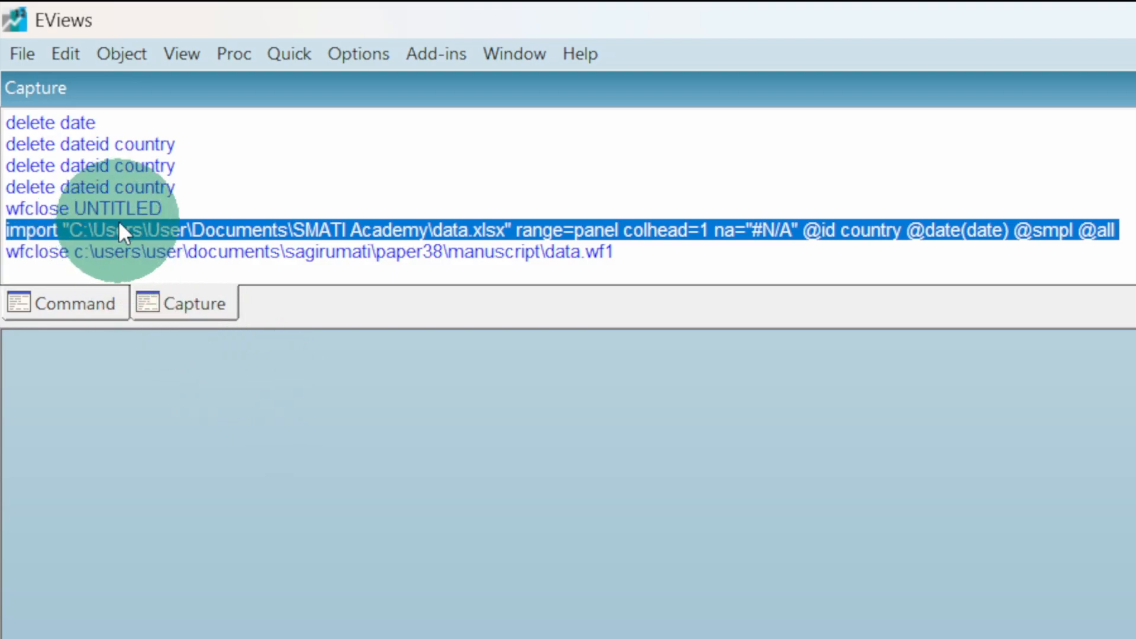
{"action": "left_click", "coordinate": [79, 314]}
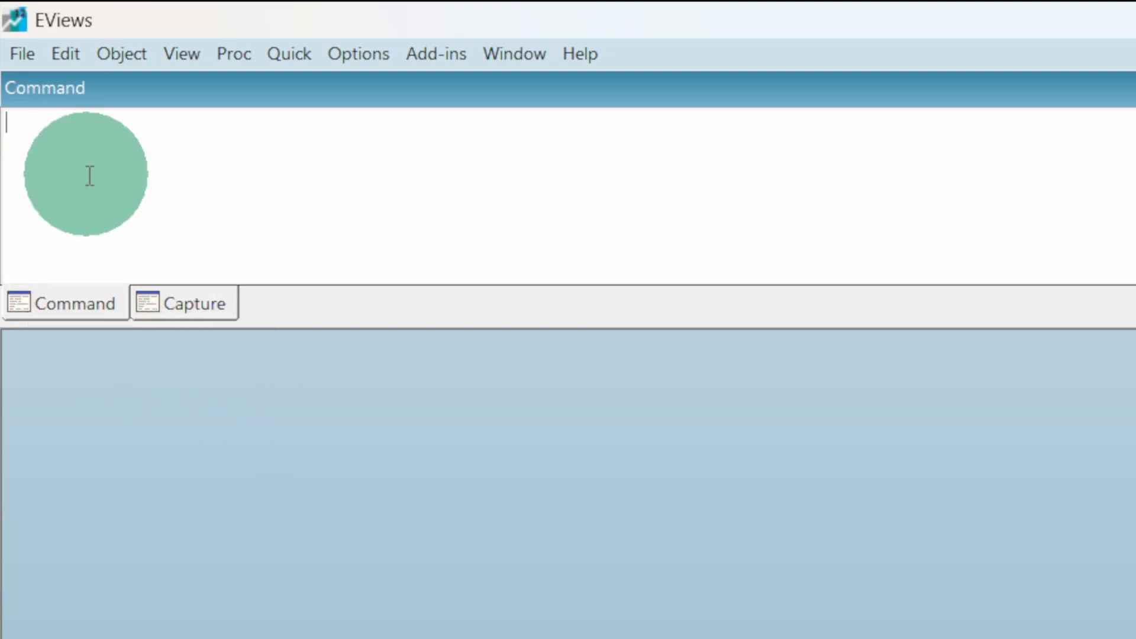
{"action": "key", "text": "ctrl+v"}
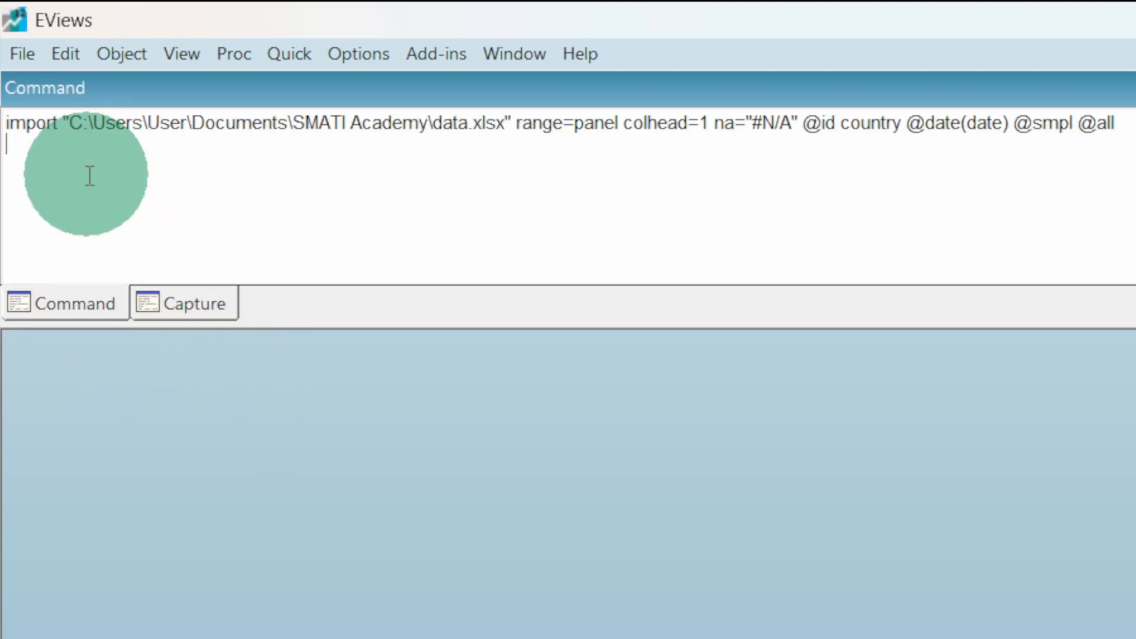
Execute the pasted import command and finish the import with default settings, without linking to the external source
{"action": "left_click", "coordinate": [1063, 124]}
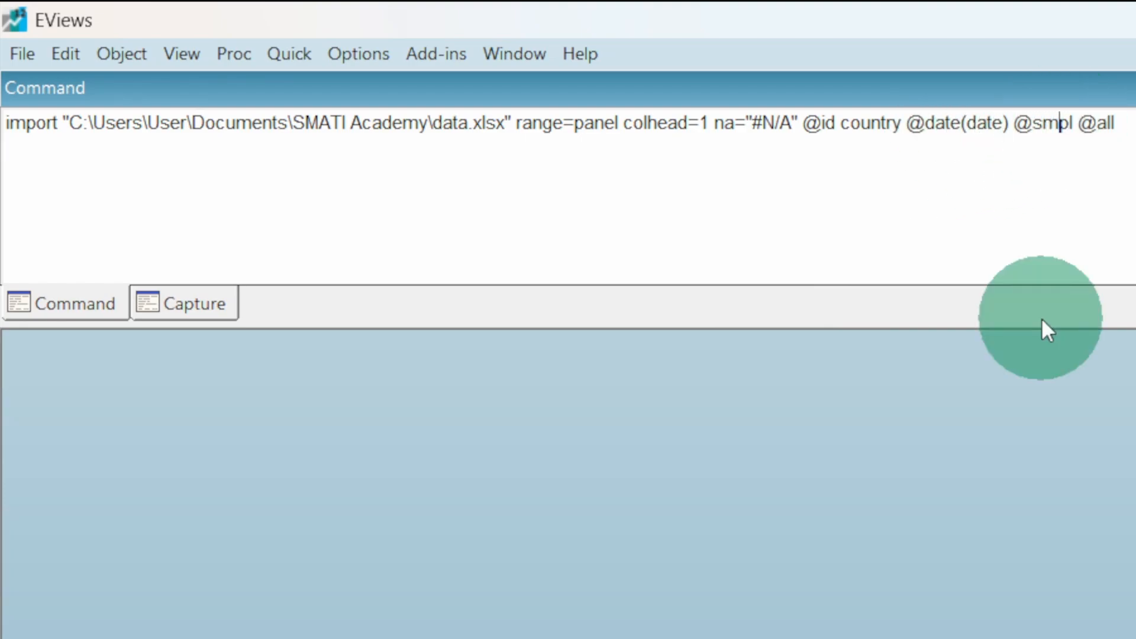
{"action": "key", "text": "Return"}
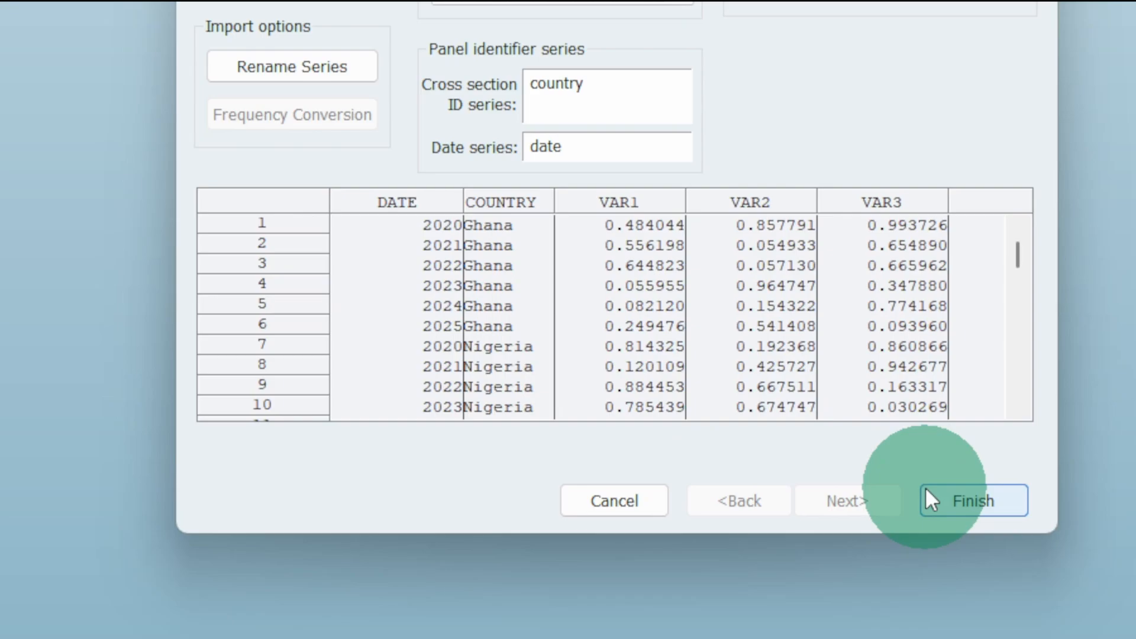
{"action": "left_click", "coordinate": [961, 504]}
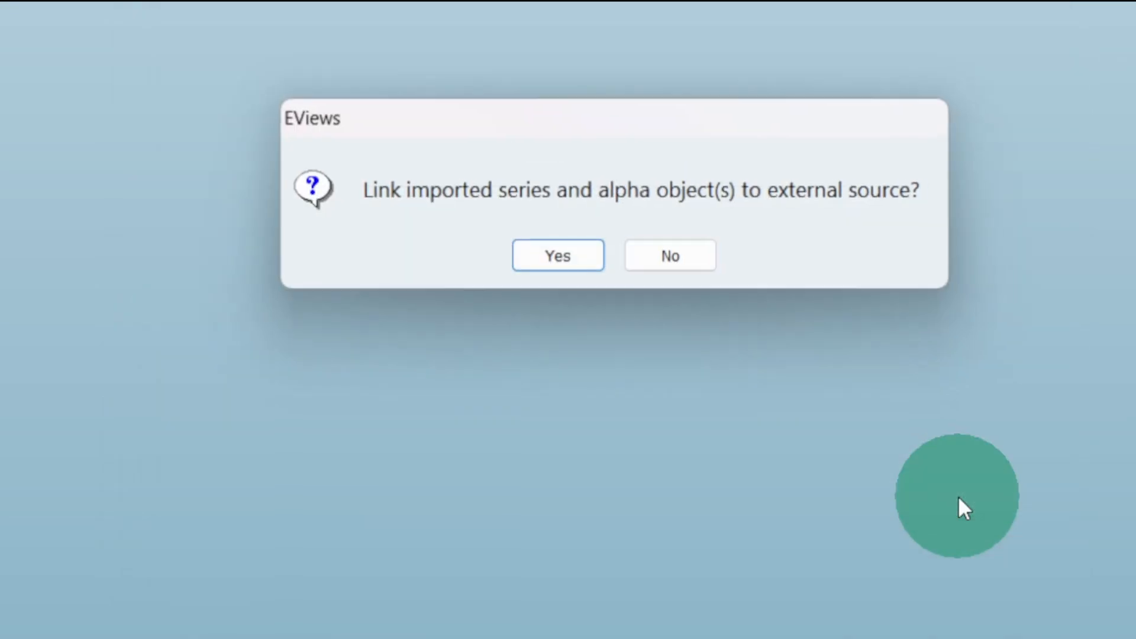
{"action": "left_click", "coordinate": [690, 259]}
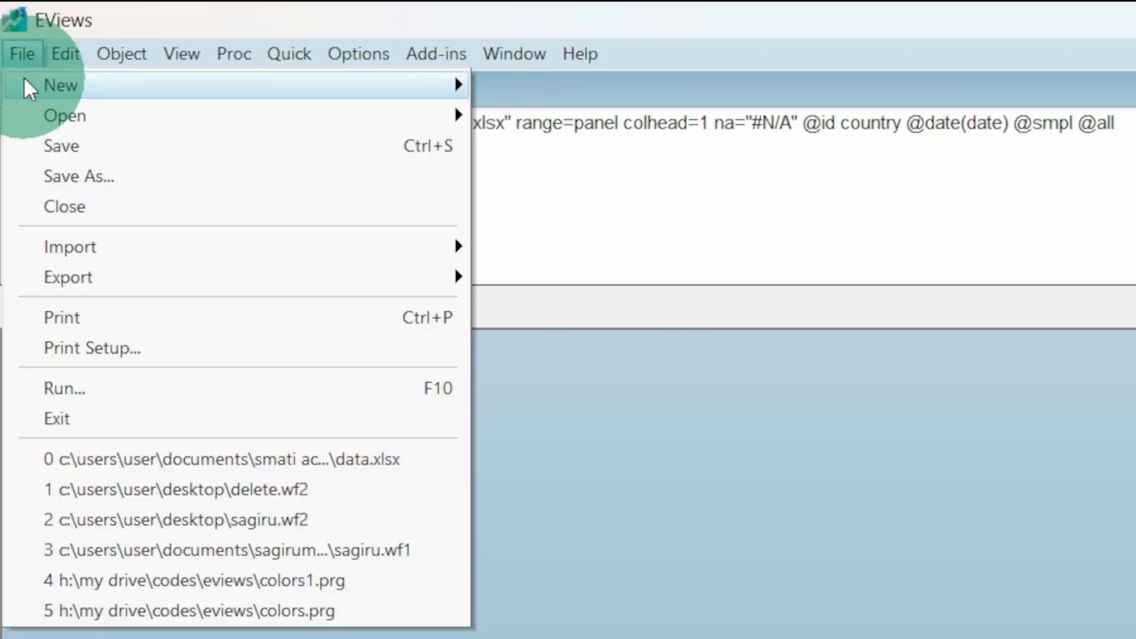
Create a new program and paste the copied import command into it
{"action": "mouse_move", "coordinate": [30, 91]}
{"action": "left_click", "coordinate": [531, 141]}
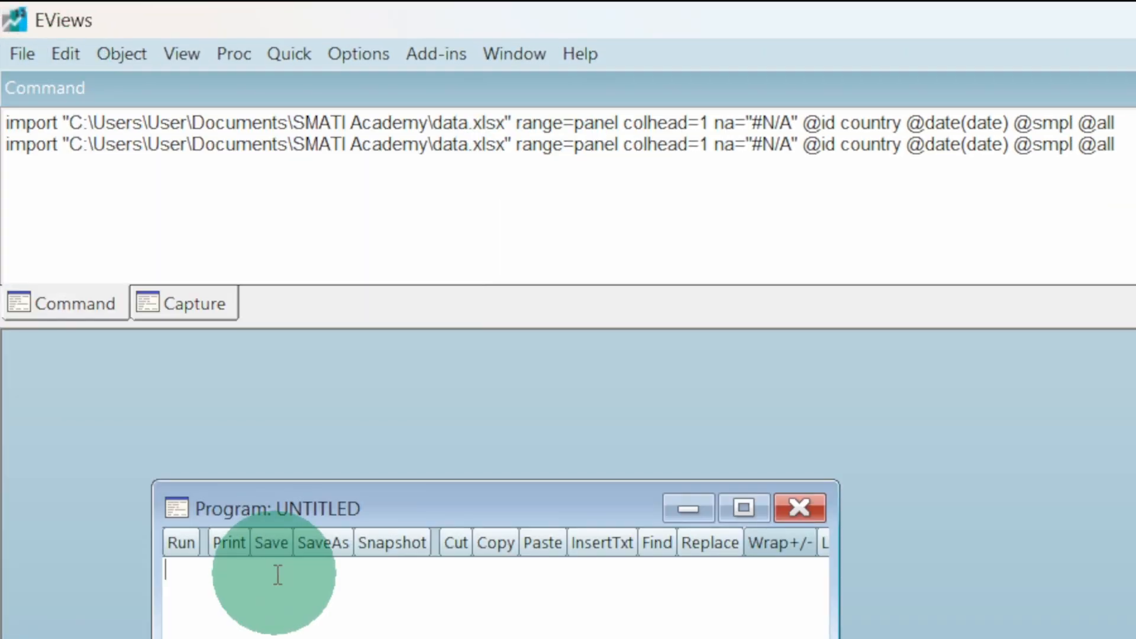
{"action": "left_click", "coordinate": [246, 579]}
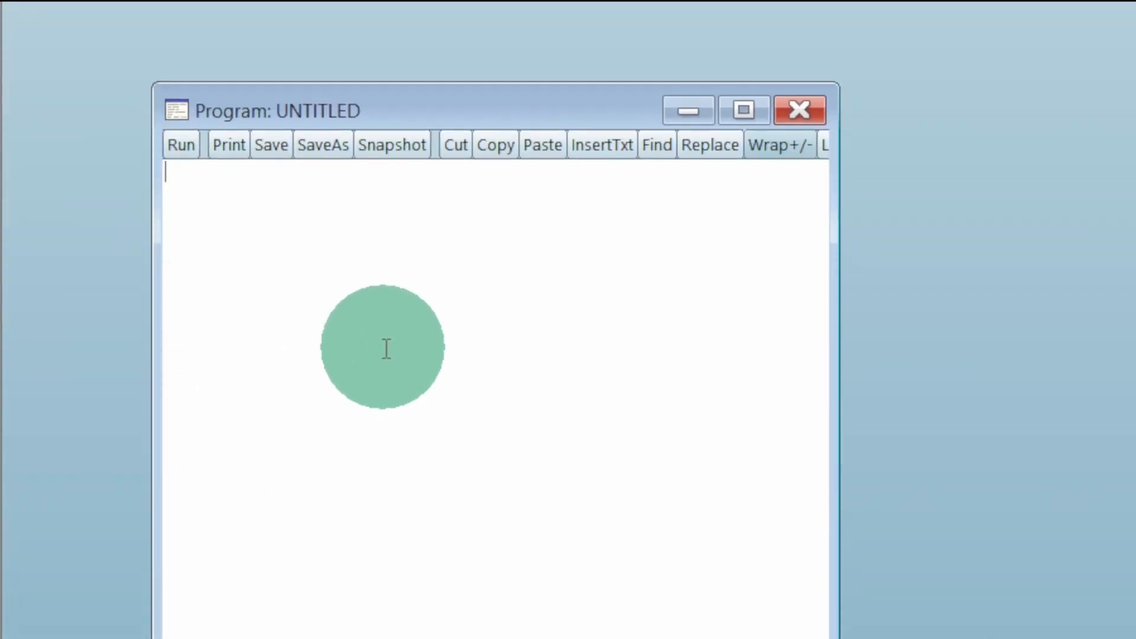
{"action": "key", "text": "ctrl+v"}
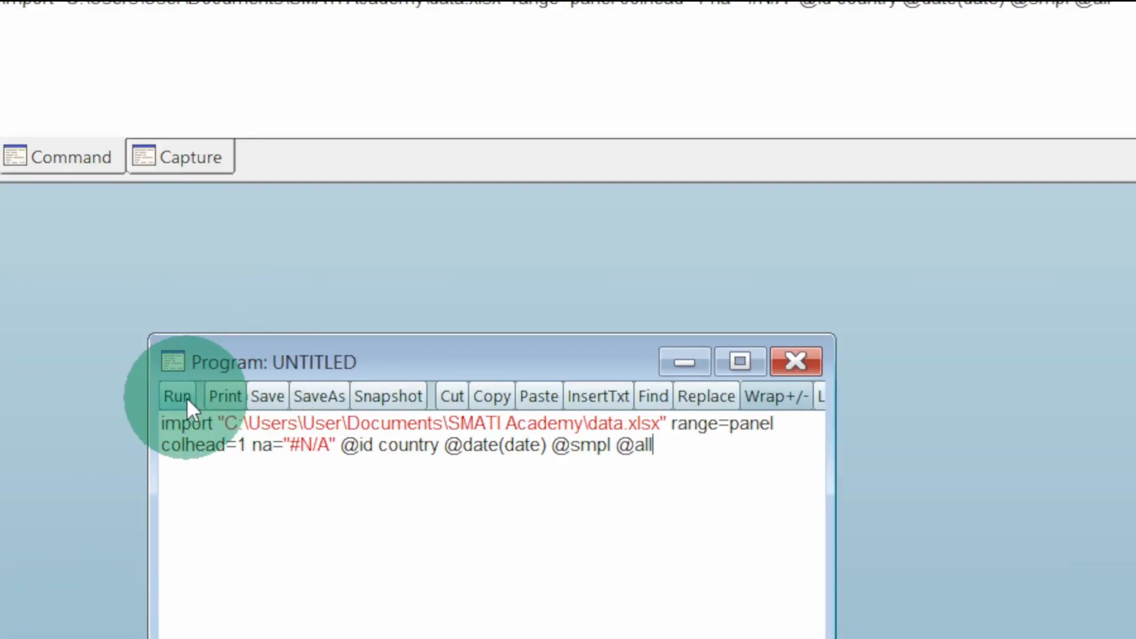
Run the untitled program with default options and move the imported DATA workfile's window clear of the program window
{"action": "left_click", "coordinate": [181, 145]}
{"action": "left_click", "coordinate": [649, 343]}
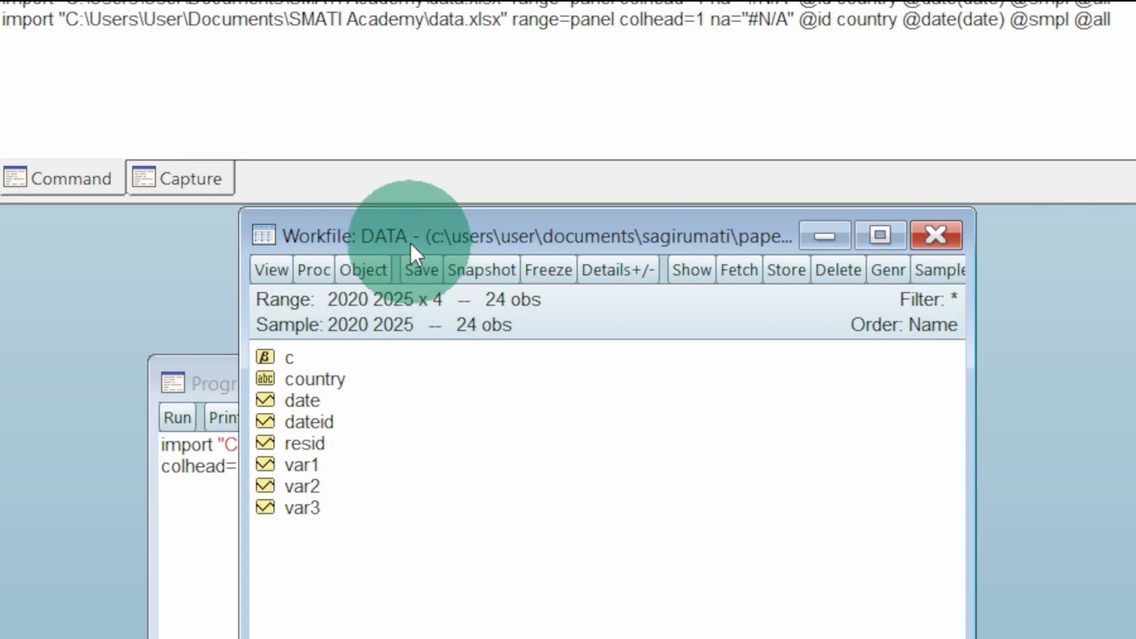
{"action": "left_click_drag", "start_coordinate": [410, 243], "coordinate": [989, 365]}
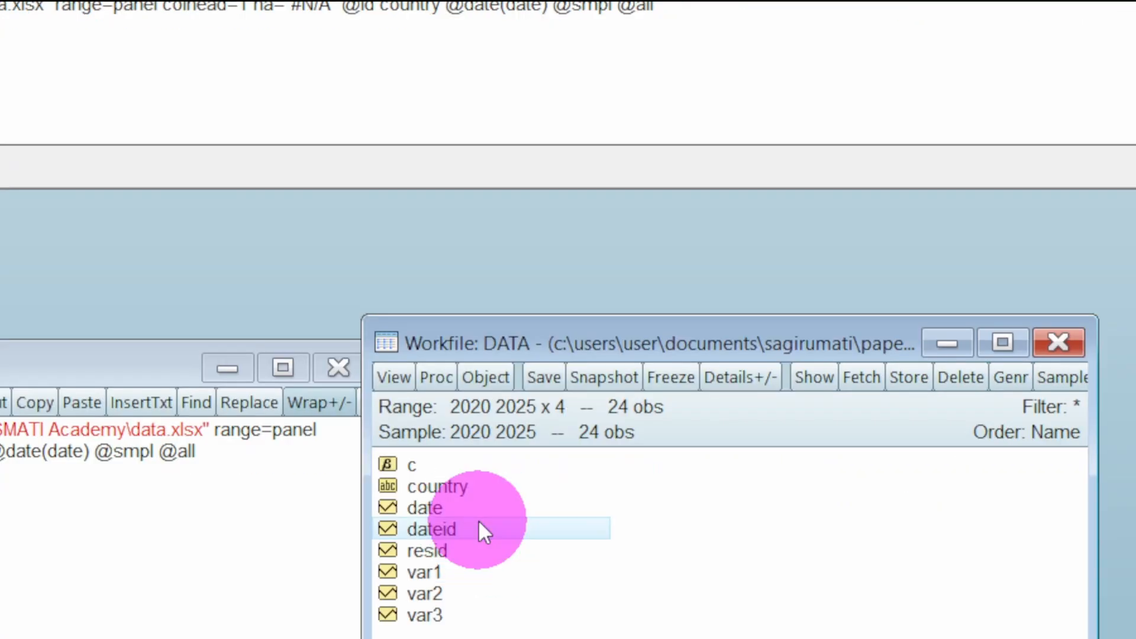
Inspect the values of the dateid and var1 series in the DATA workfile
{"action": "double_click", "coordinate": [947, 544]}
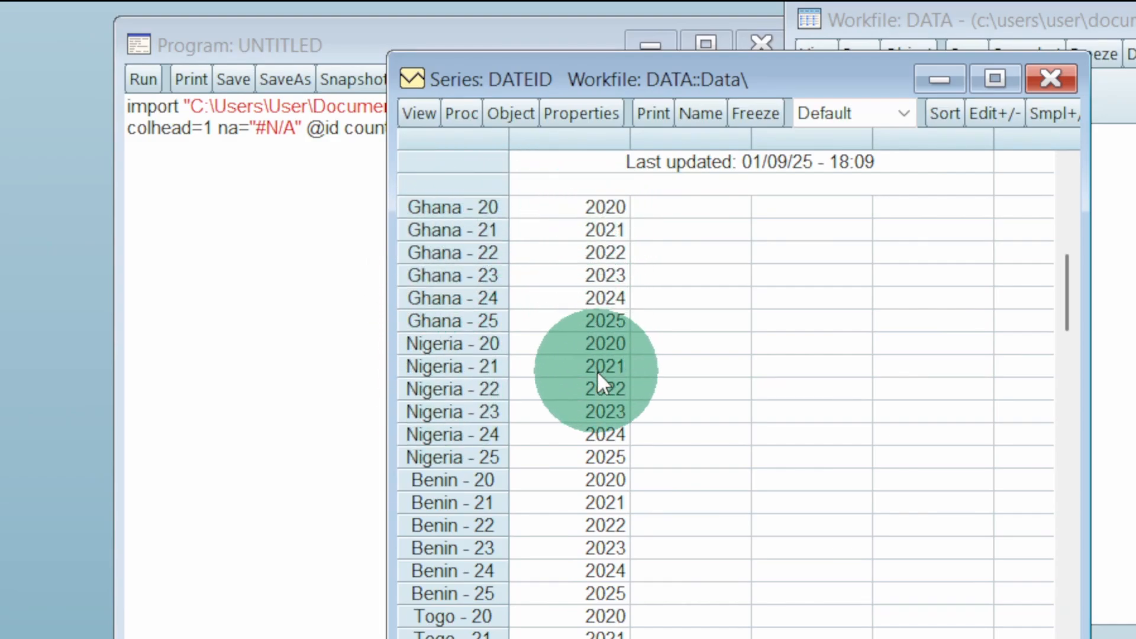
{"action": "scroll", "coordinate": [598, 370], "scroll_direction": "down", "scroll_amount": 1}
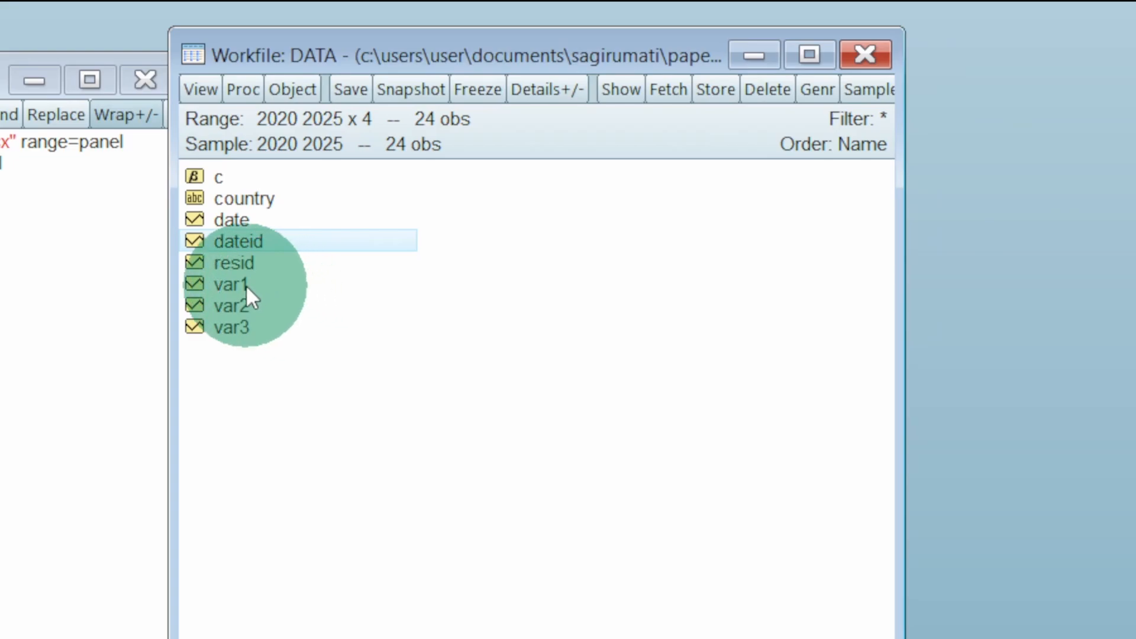
{"action": "double_click", "coordinate": [246, 285]}
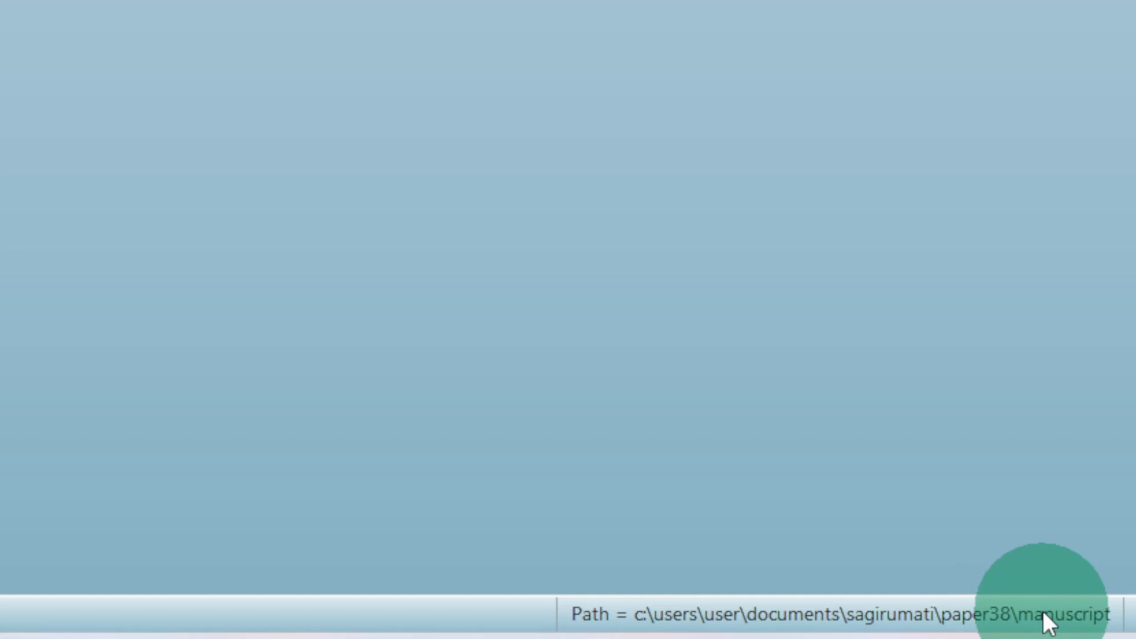
Change the default working path to the SMATI Academy folder under Documents
{"action": "double_click", "coordinate": [1004, 612]}
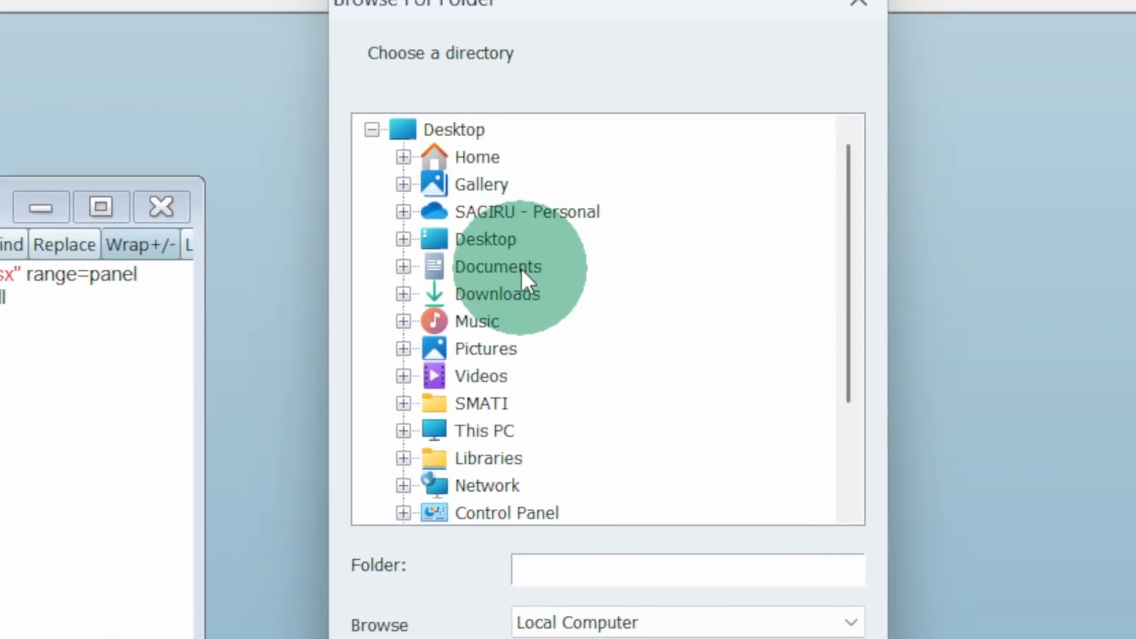
{"action": "left_click", "coordinate": [520, 265]}
{"action": "scroll", "coordinate": [584, 375], "scroll_direction": "down", "scroll_amount": 2}
{"action": "left_click", "coordinate": [544, 319]}
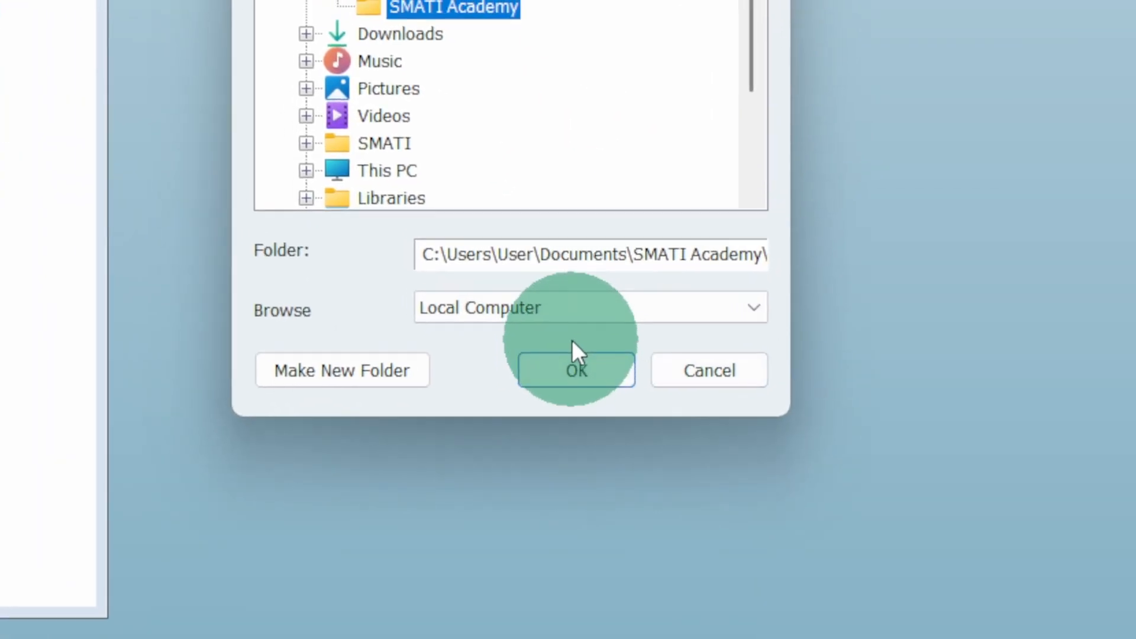
{"action": "left_click", "coordinate": [580, 372]}
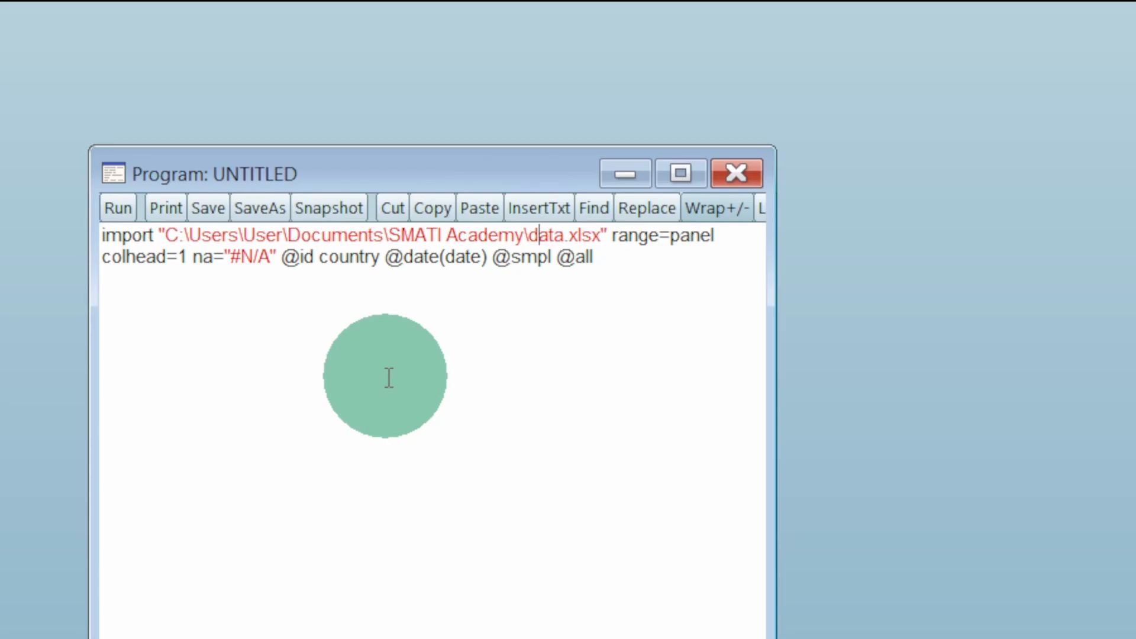
Remove the folder path from the program's import command, leaving only "data.xlsx" as the source file
{"action": "key", "text": "BackSpace"}
{"action": "key", "text": "BackSpace"}
{"action": "key", "text": "BackSpace"}
{"action": "key", "text": "BackSpace"}
{"action": "key", "text": "BackSpace"}
{"action": "key", "text": "BackSpace"}
{"action": "key", "text": "BackSpace"}
{"action": "key", "text": "BackSpace"}
{"action": "key", "text": "BackSpace"}
{"action": "key", "text": "BackSpace"}
{"action": "key", "text": "BackSpace"}
{"action": "key", "text": "BackSpace"}
{"action": "key", "text": "BackSpace"}
{"action": "key", "text": "BackSpace"}
{"action": "key", "text": "BackSpace"}
{"action": "key", "text": "BackSpace"}
{"action": "key", "text": "BackSpace"}
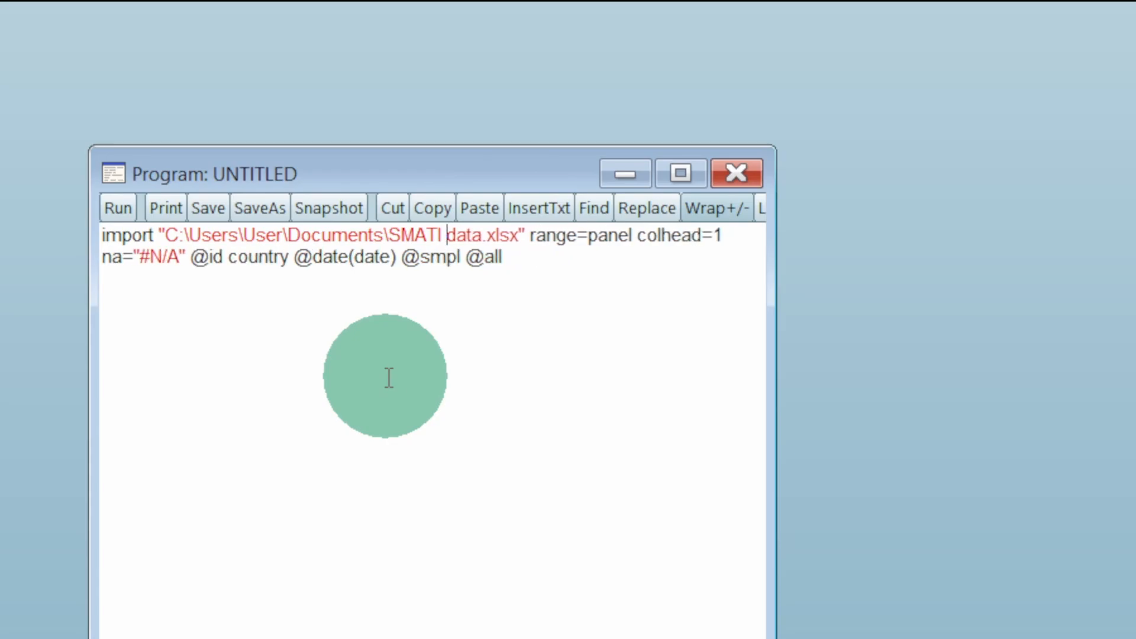
{"action": "key", "text": "BackSpace"}
{"action": "key", "text": "BackSpace"}
{"action": "key", "text": "BackSpace"}
{"action": "key", "text": "BackSpace"}
{"action": "key", "text": "BackSpace"}
{"action": "key", "text": "BackSpace"}
{"action": "key", "text": "BackSpace"}
{"action": "key", "text": "BackSpace"}
{"action": "key", "text": "BackSpace"}
{"action": "key", "text": "BackSpace"}
{"action": "key", "text": "BackSpace"}
{"action": "key", "text": "BackSpace"}
{"action": "key", "text": "BackSpace"}
{"action": "key", "text": "BackSpace"}
{"action": "key", "text": "BackSpace"}
{"action": "key", "text": "BackSpace"}
{"action": "key", "text": "BackSpace"}
{"action": "key", "text": "BackSpace"}
{"action": "key", "text": "BackSpace"}
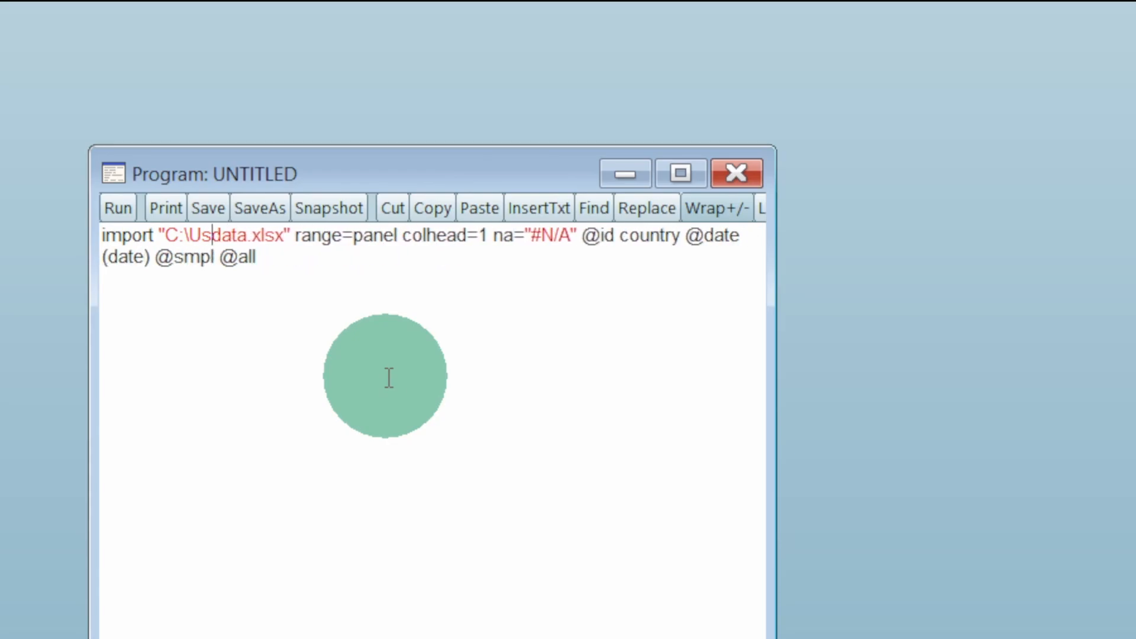
{"action": "key", "text": "BackSpace"}
{"action": "key", "text": "BackSpace"}
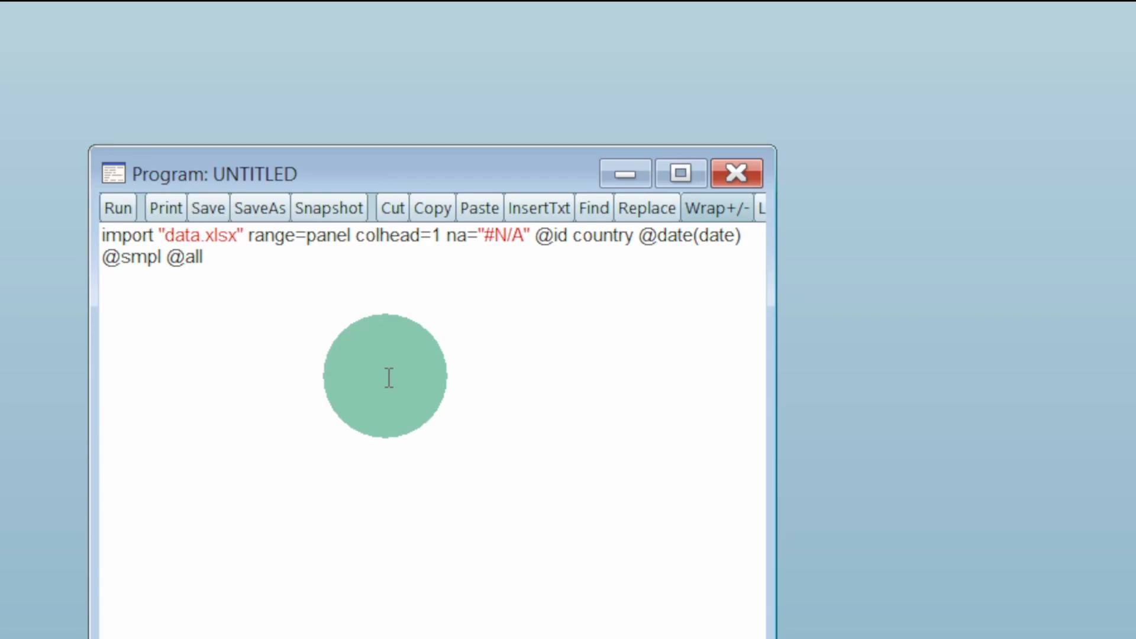
{"action": "key", "text": "ctrl+End"}
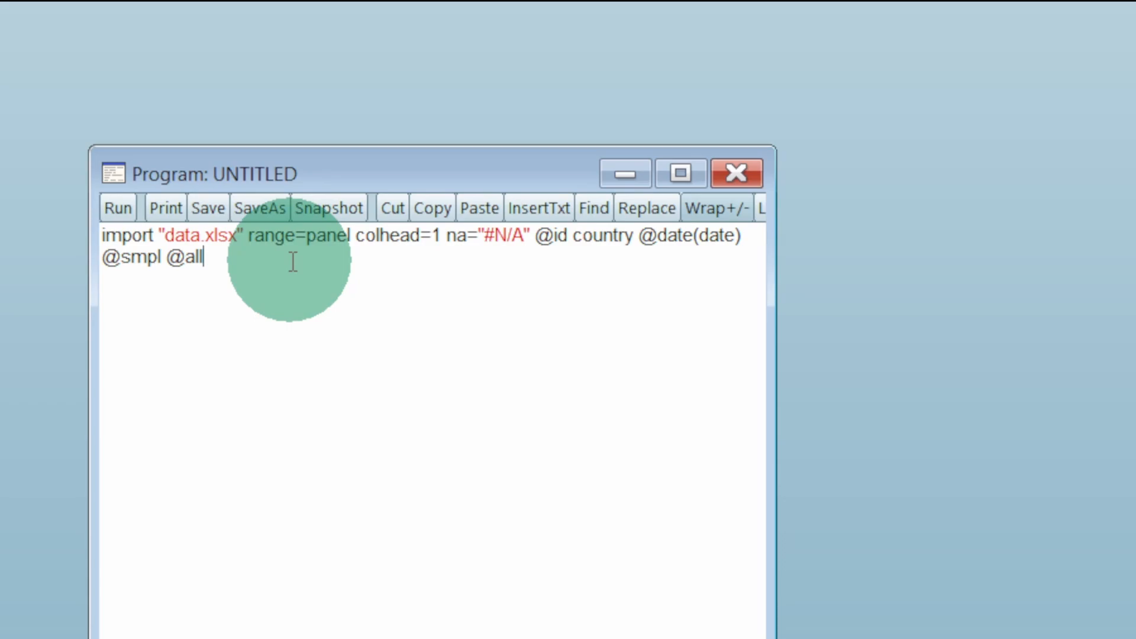
Run the program with the shortened file reference and close the resulting DATA workfile
{"action": "left_click", "coordinate": [118, 212]}
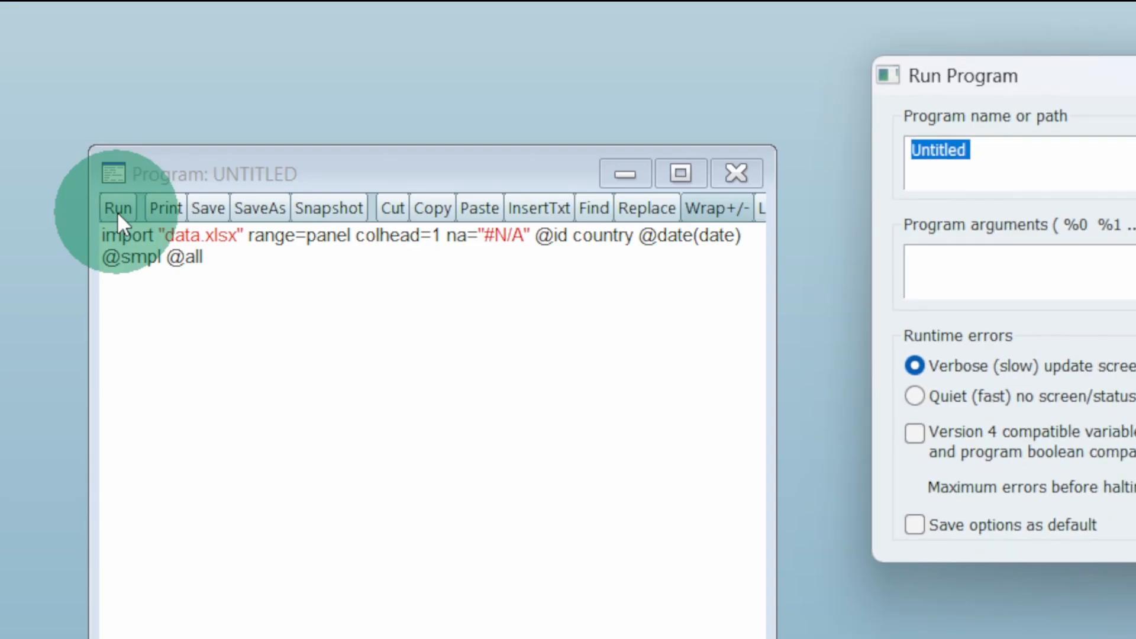
{"action": "key", "text": "Return"}
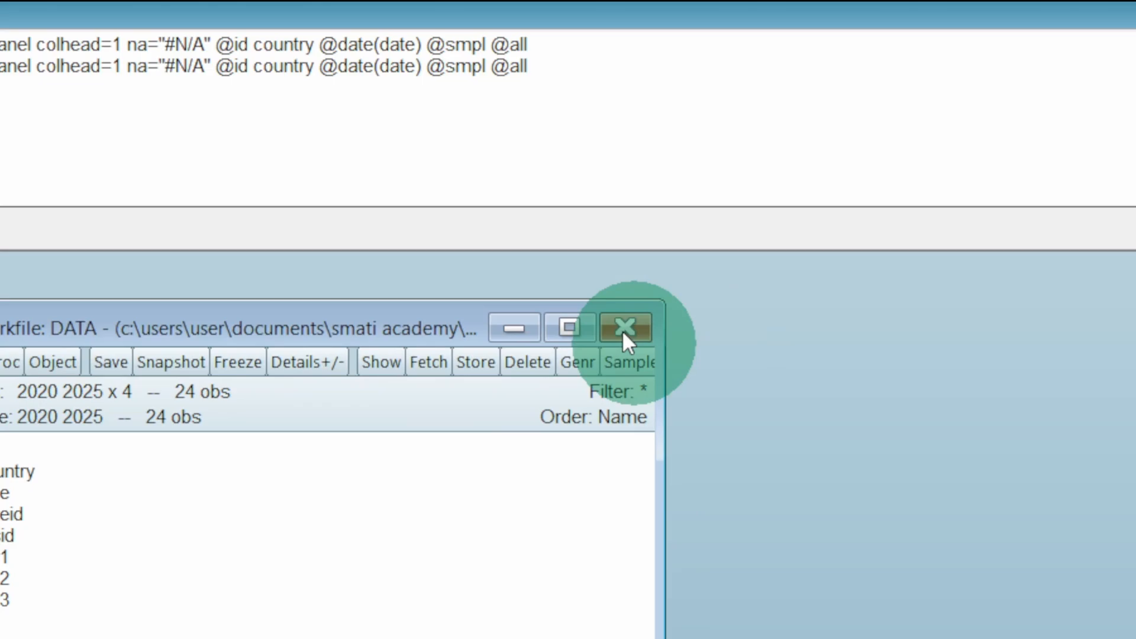
{"action": "left_click", "coordinate": [622, 331]}
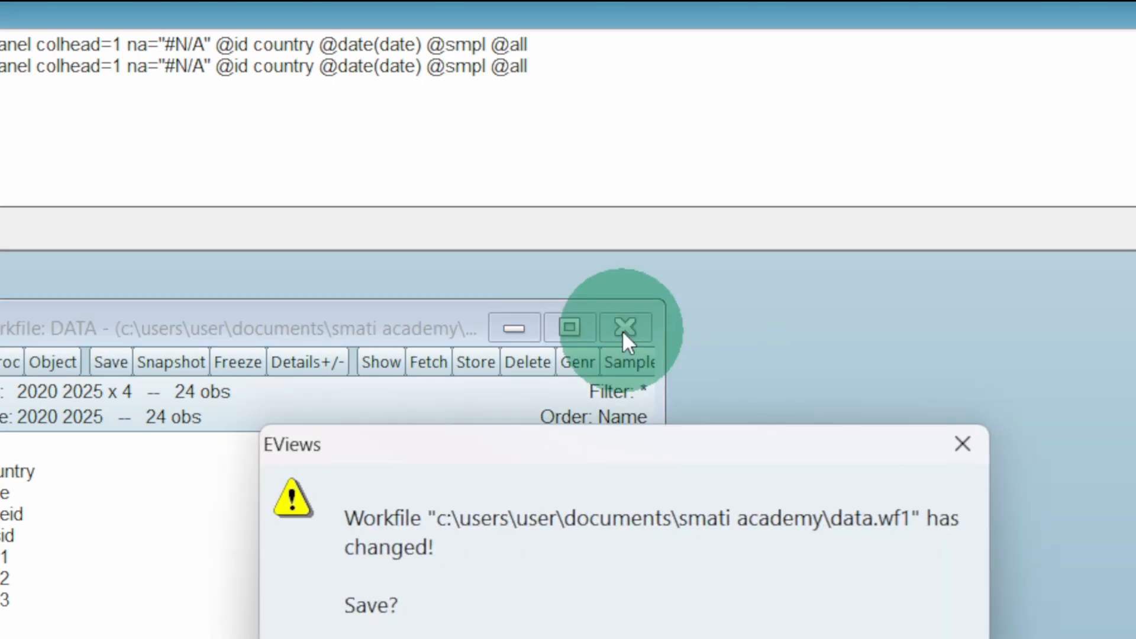
{"action": "left_click", "coordinate": [609, 379]}
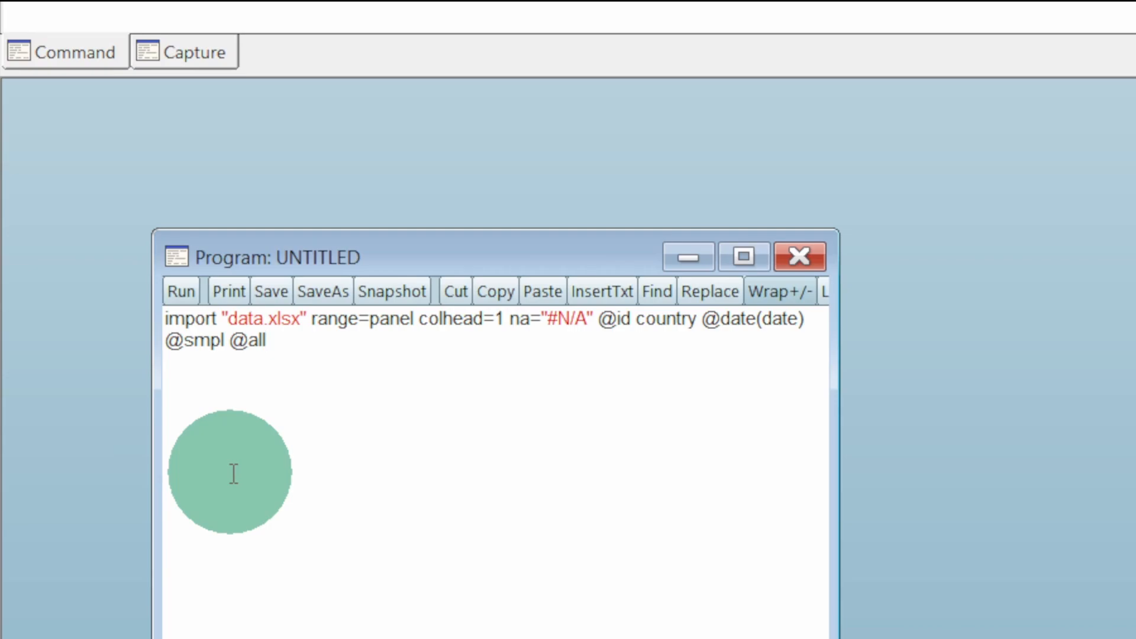
{"action": "key", "text": "BackSpace"}
{"action": "key", "text": "BackSpace"}
{"action": "key", "text": "BackSpace"}
{"action": "key", "text": "BackSpace"}
{"action": "key", "text": "BackSpace"}
{"action": "key", "text": "BackSpace"}
{"action": "key", "text": "BackSpace"}
{"action": "key", "text": "BackSpace"}
{"action": "key", "text": "BackSpace"}
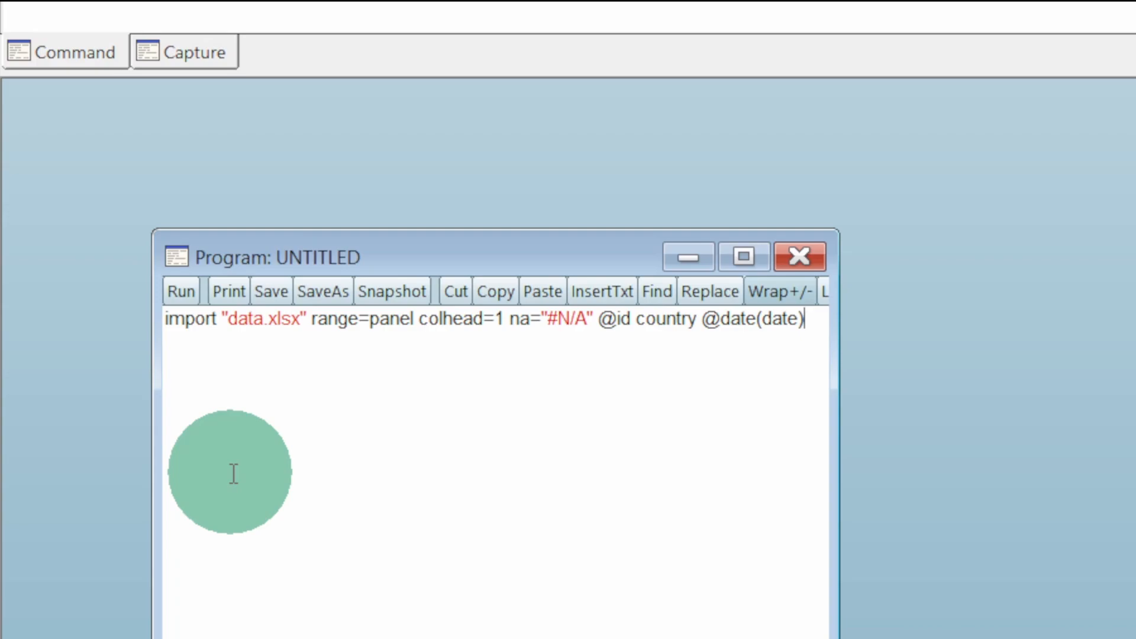
{"action": "key", "text": "BackSpace"}
{"action": "key", "text": "BackSpace"}
{"action": "key", "text": "BackSpace"}
{"action": "key", "text": "BackSpace"}
{"action": "key", "text": "BackSpace"}
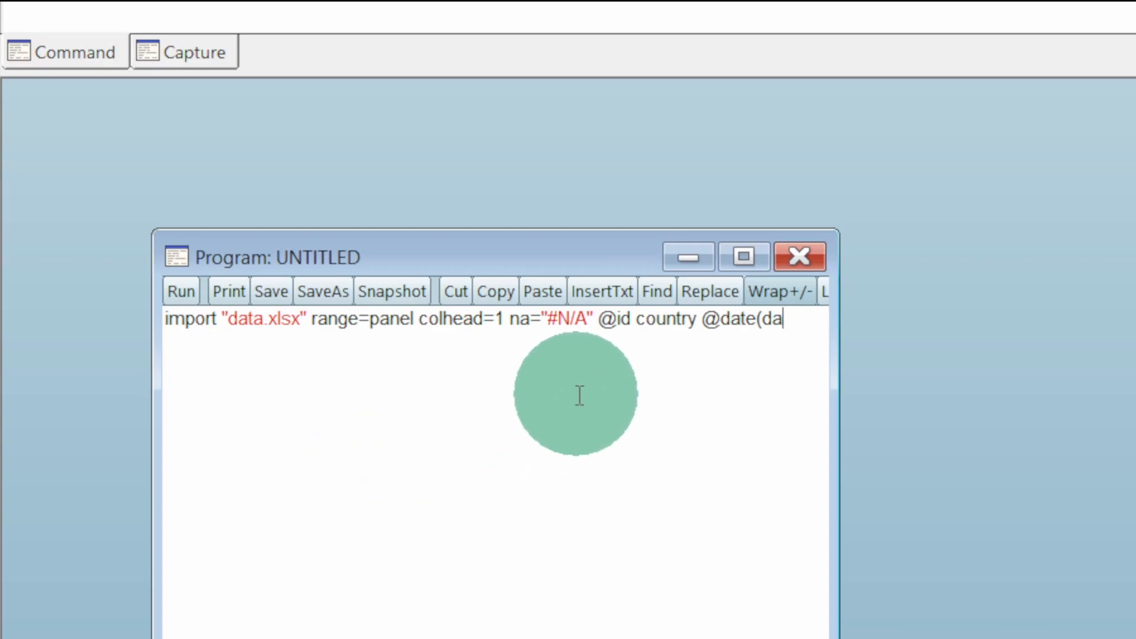
{"action": "key", "text": "BackSpace"}
{"action": "key", "text": "BackSpace"}
{"action": "key", "text": "BackSpace"}
{"action": "key", "text": "BackSpace"}
{"action": "key", "text": "BackSpace"}
{"action": "key", "text": "BackSpace"}
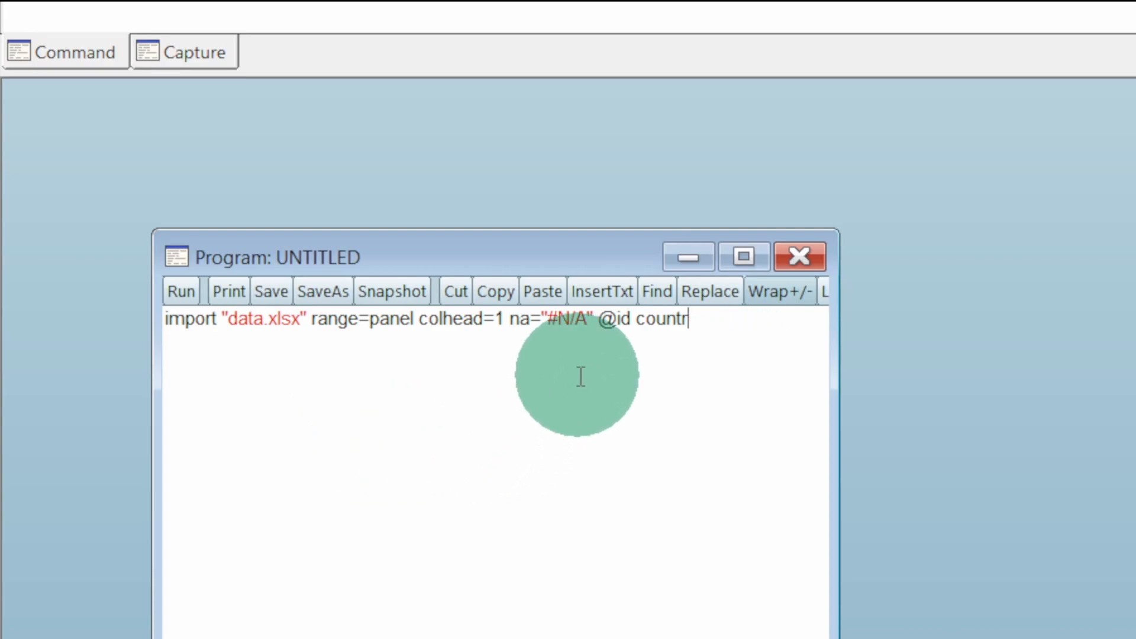
{"action": "key", "text": "BackSpace"}
{"action": "key", "text": "BackSpace"}
{"action": "key", "text": "BackSpace"}
{"action": "key", "text": "BackSpace"}
{"action": "key", "text": "BackSpace"}
{"action": "key", "text": "BackSpace"}
{"action": "key", "text": "BackSpace"}
{"action": "key", "text": "BackSpace"}
{"action": "key", "text": "BackSpace"}
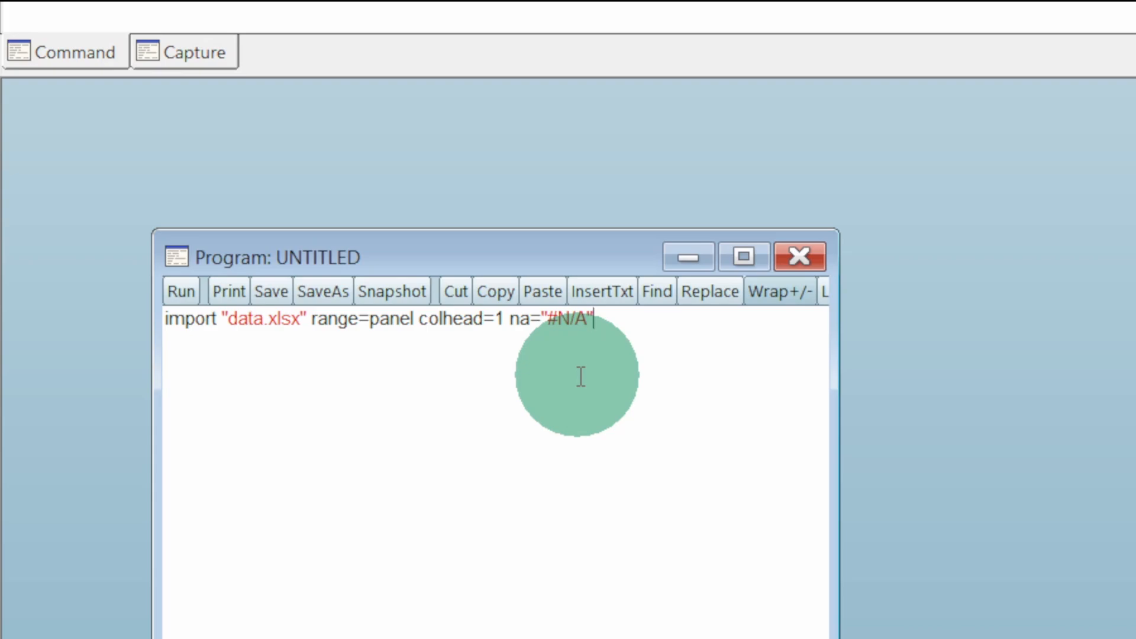
Delete the na="#N/A" option from the import command
{"action": "key", "text": "BackSpace"}
{"action": "key", "text": "BackSpace"}
{"action": "key", "text": "BackSpace"}
{"action": "key", "text": "BackSpace"}
{"action": "key", "text": "BackSpace"}
{"action": "key", "text": "BackSpace"}
{"action": "key", "text": "BackSpace"}
{"action": "key", "text": "BackSpace"}
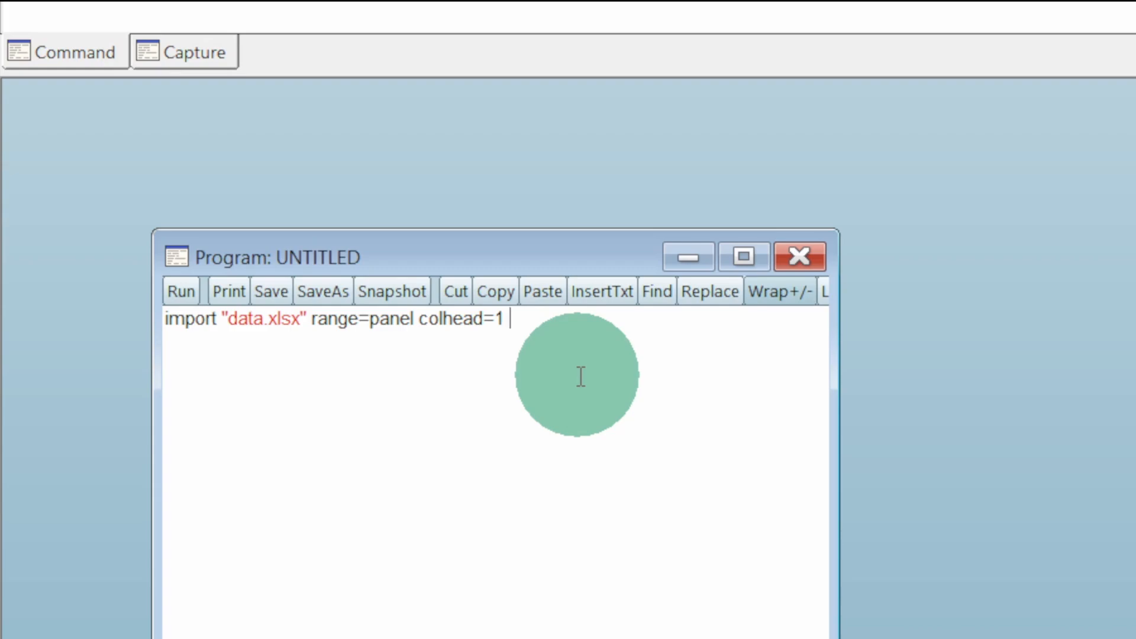
Delete the colhead=1 option so the command reads import "data.xlsx" range=panel, and run the program with default options
{"action": "key", "text": "BackSpace"}
{"action": "key", "text": "BackSpace"}
{"action": "key", "text": "BackSpace"}
{"action": "key", "text": "BackSpace"}
{"action": "key", "text": "BackSpace"}
{"action": "key", "text": "BackSpace"}
{"action": "key", "text": "BackSpace"}
{"action": "key", "text": "BackSpace"}
{"action": "key", "text": "BackSpace"}
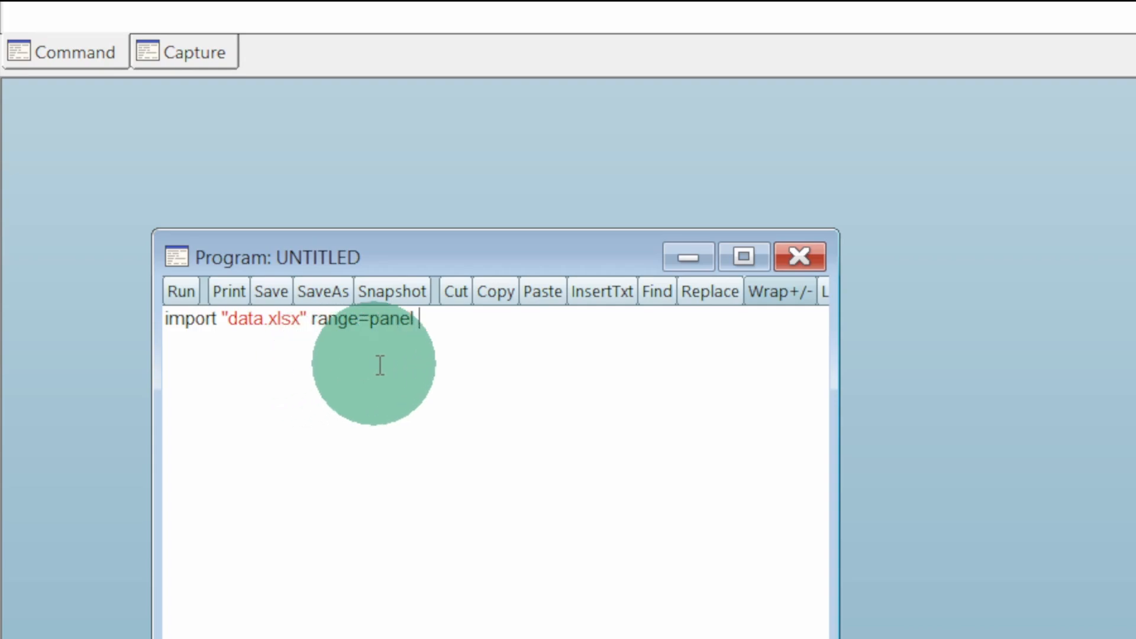
{"action": "left_click", "coordinate": [183, 291]}
{"action": "key", "text": "Return"}
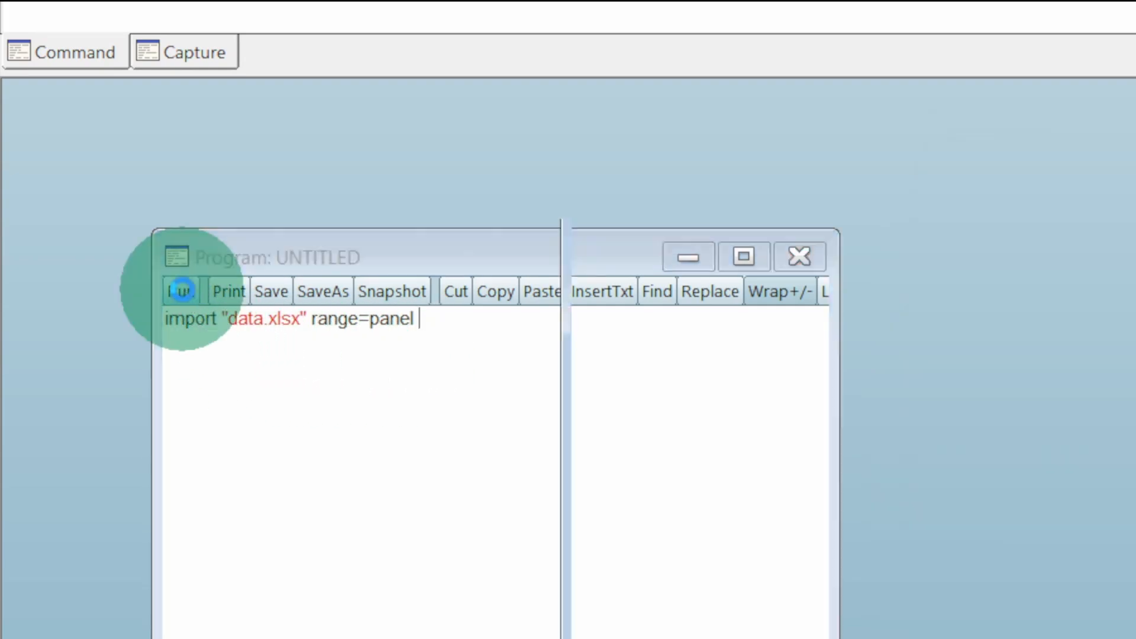